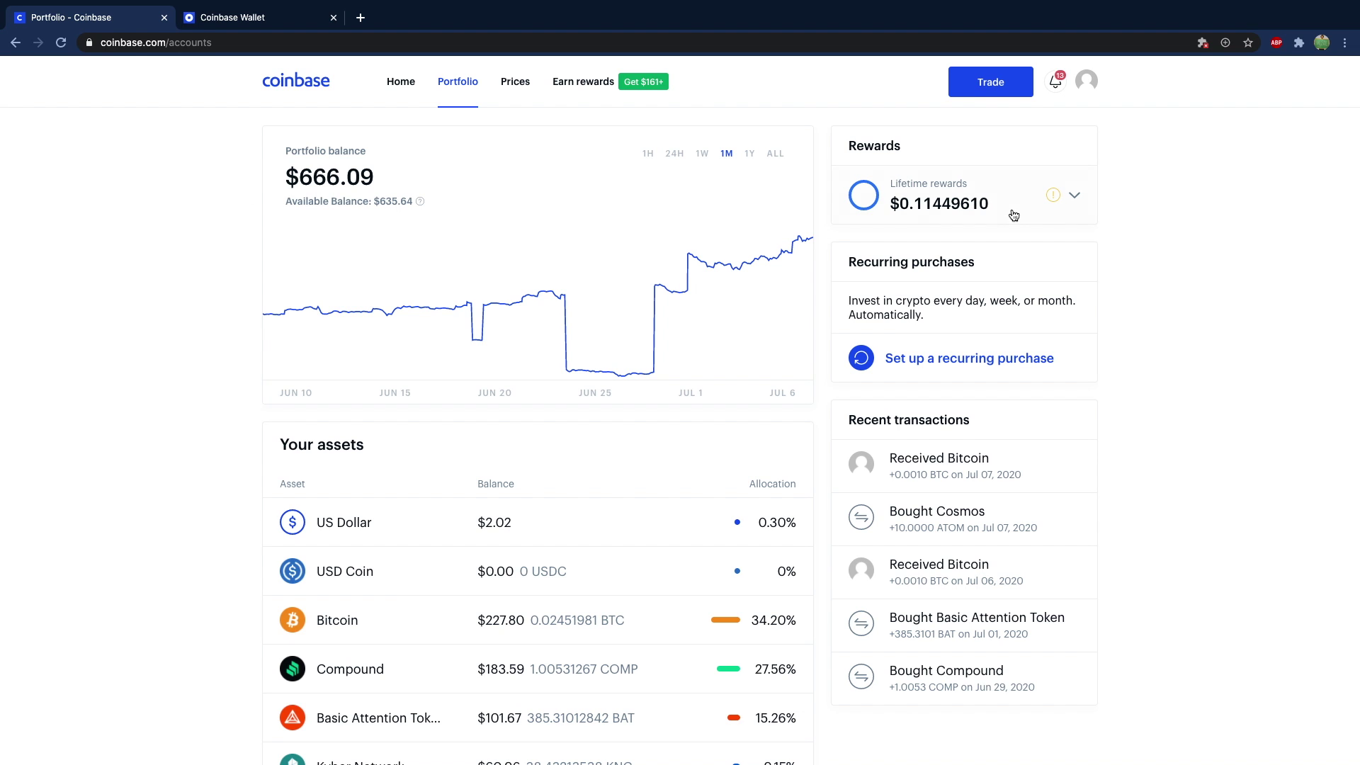
Open the Tezos wallet, holding 18.533906 XTZ, from the portfolio's Your assets list
scroll(1114, 209, "up", 5)
scroll(1114, 210, "up", 5)
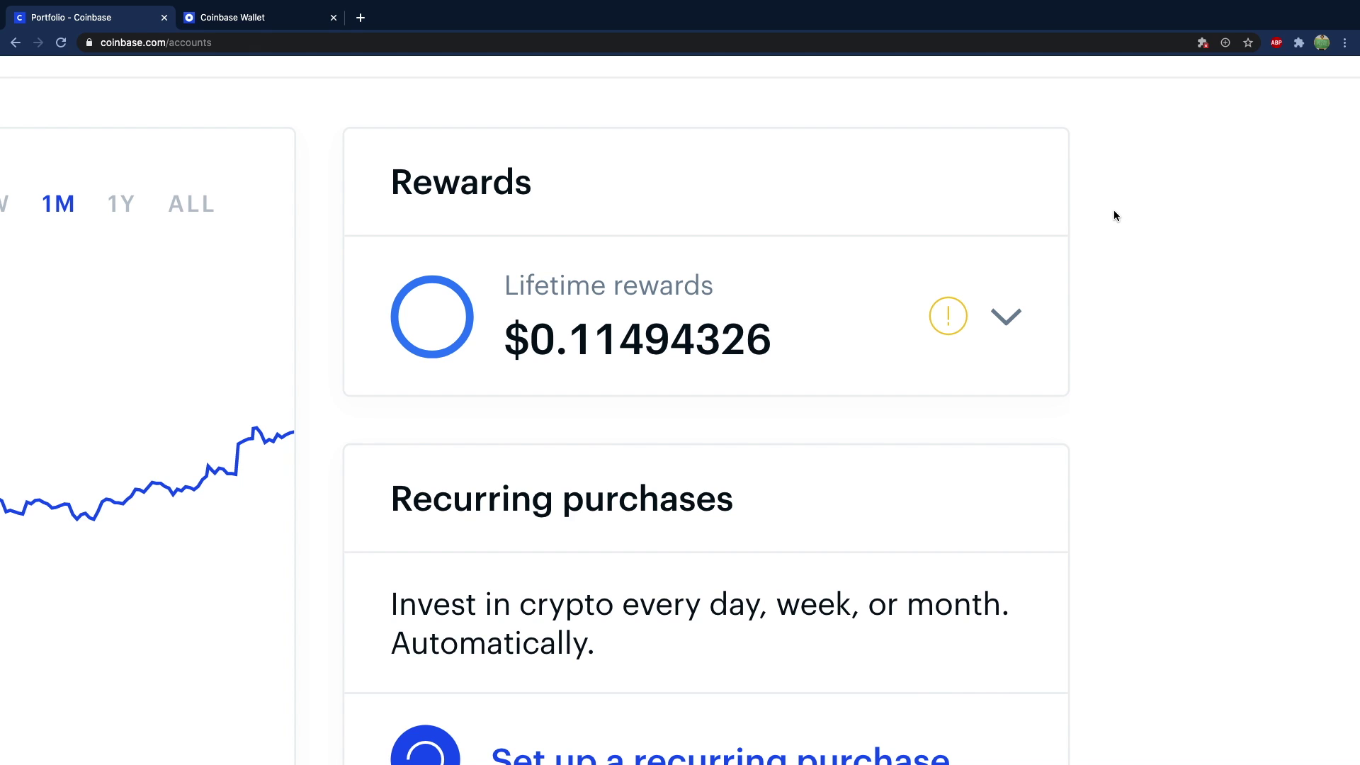
scroll(1114, 215, "down", 5)
scroll(260, 222, "down", 2)
scroll(259, 221, "down", 1)
scroll(258, 221, "right", 1)
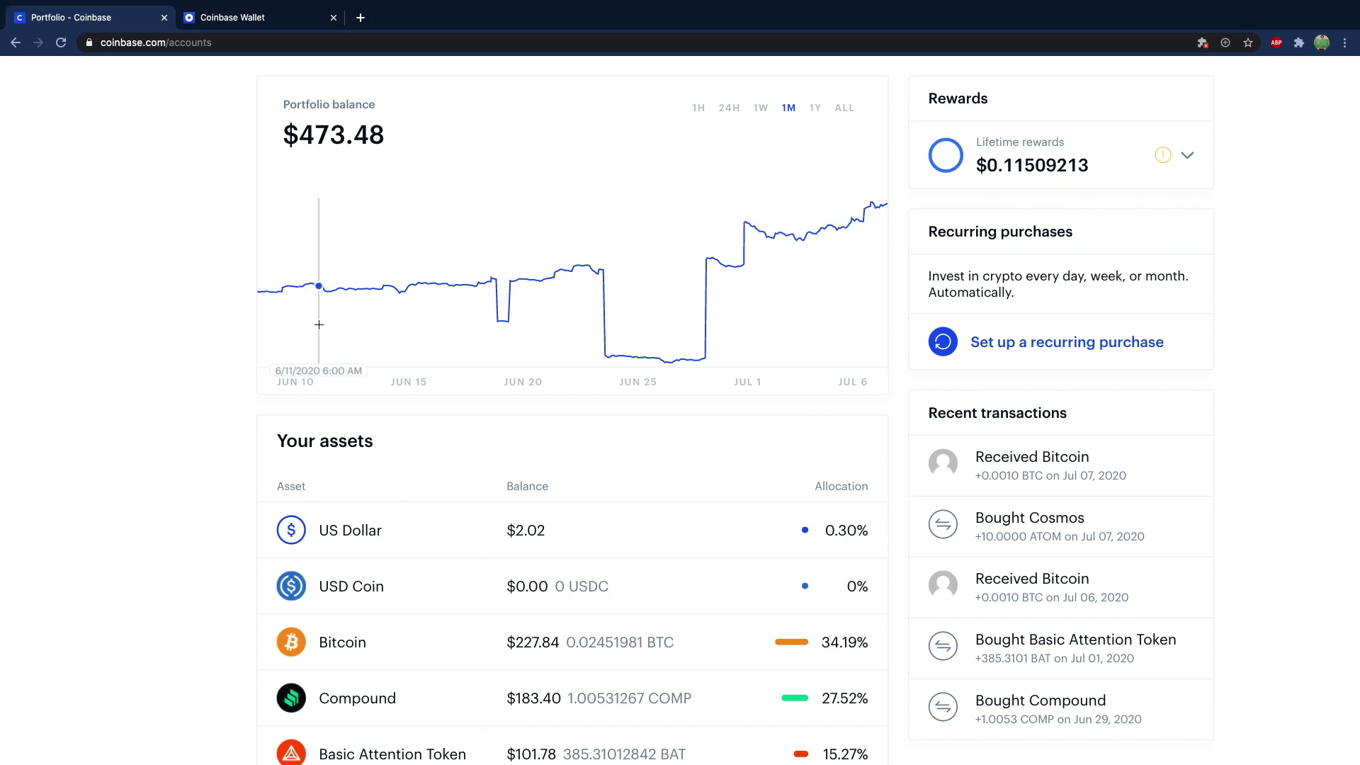
scroll(91, 382, "down", 3)
left_click(416, 678)
Look over the Tezos wallet page, then go back to the $666.67 Portfolio overview
scroll(140, 357, "up", 1)
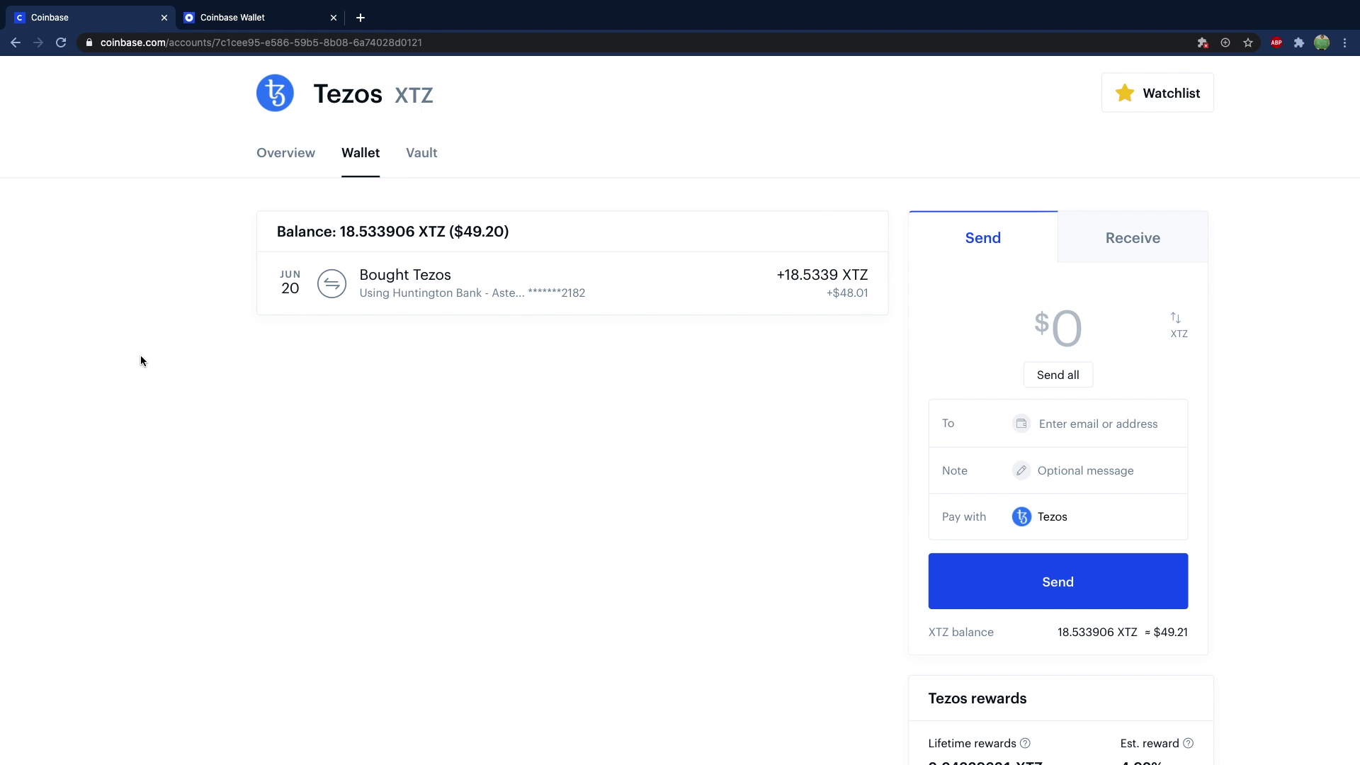
scroll(162, 206, "down", 1)
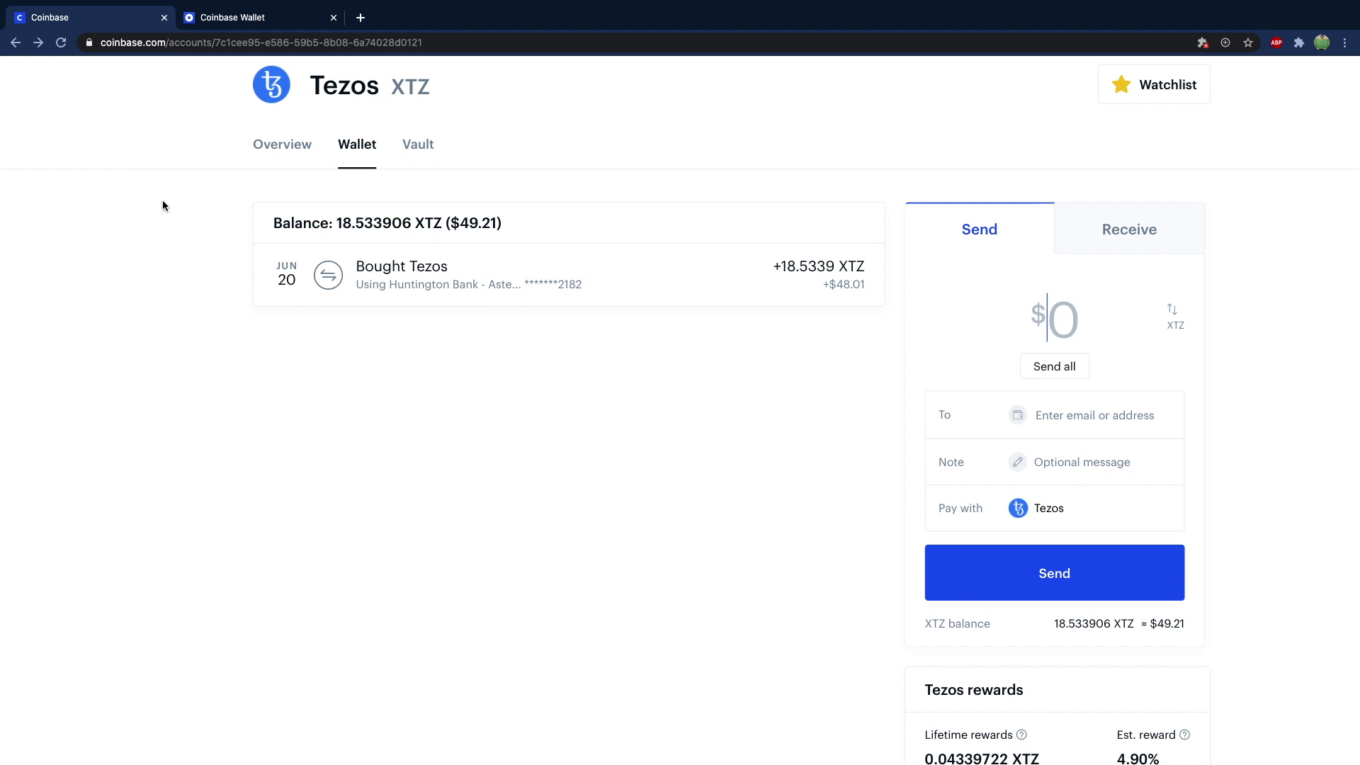
scroll(178, 216, "down", 1)
scroll(999, 740, "down", 3)
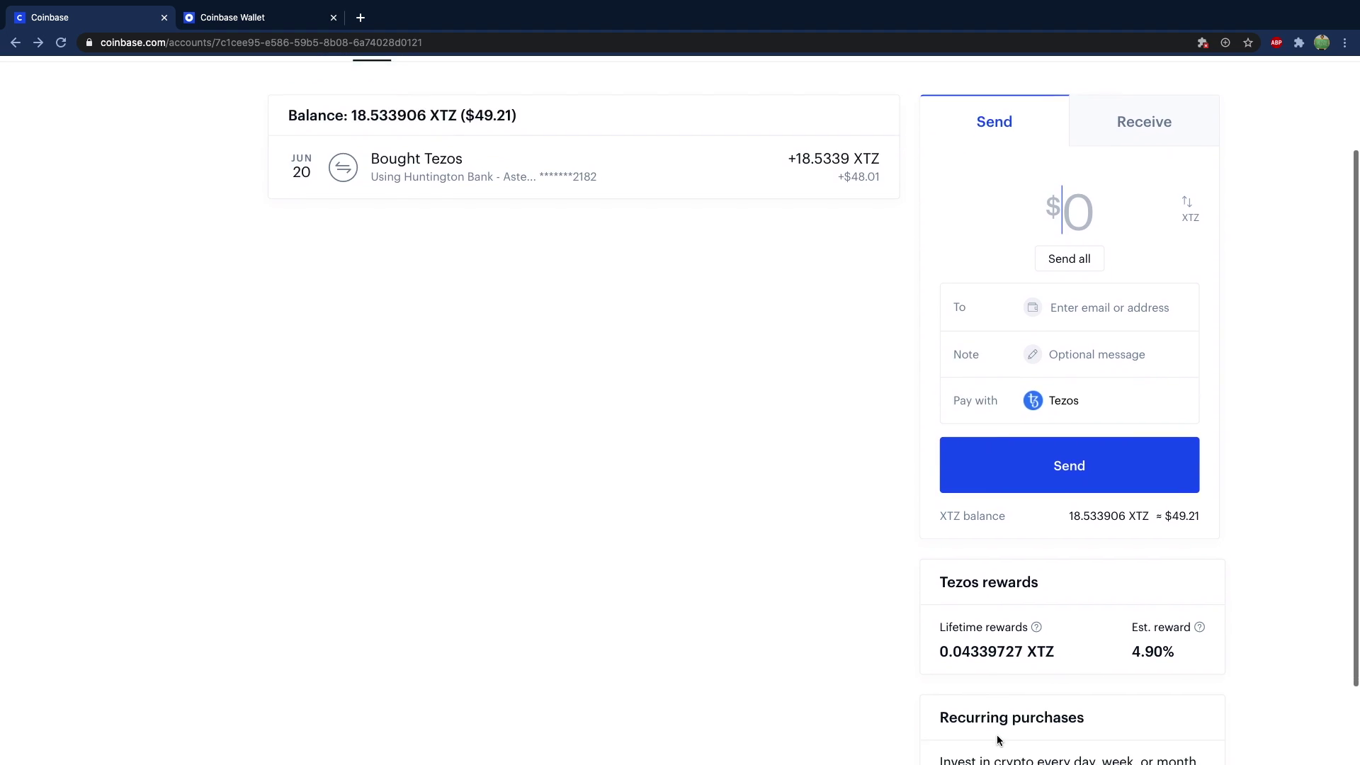
scroll(994, 708, "down", 1)
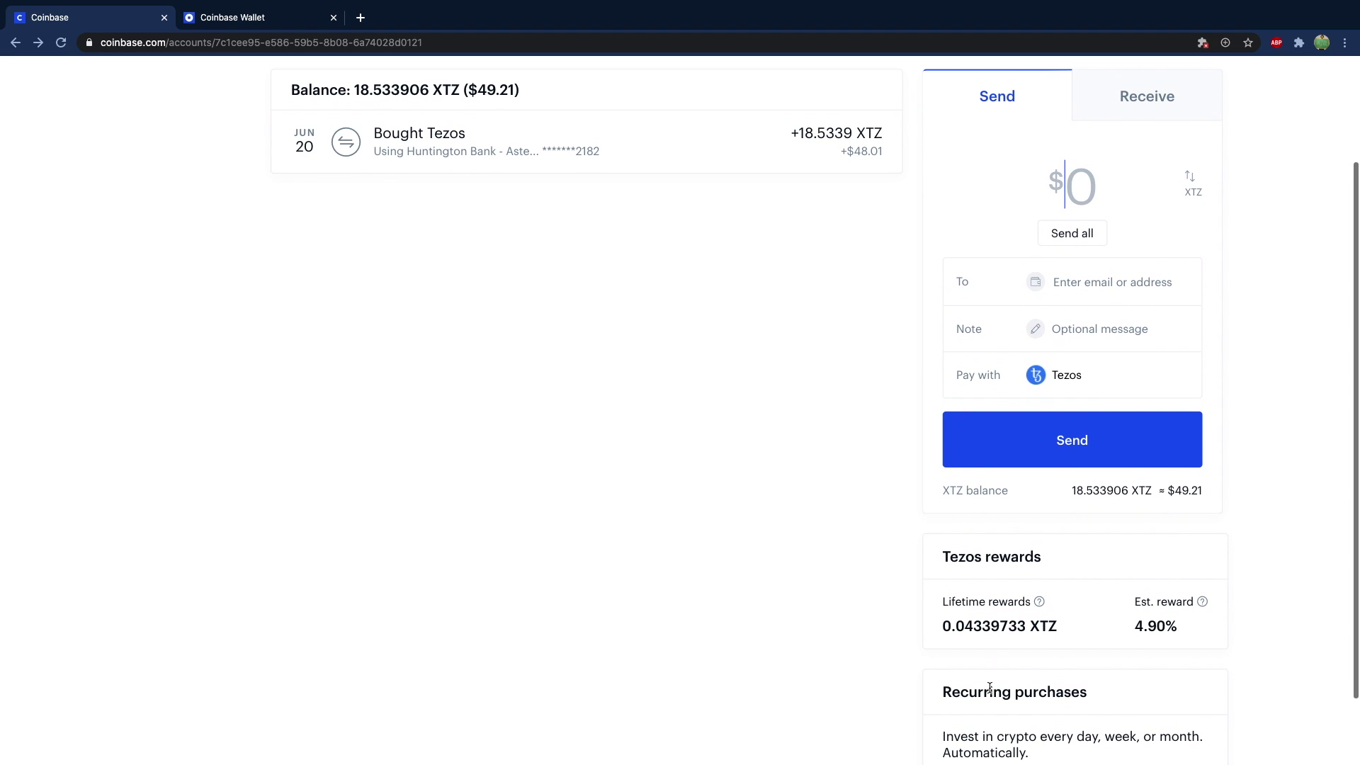
scroll(657, 462, "up", 6)
left_click(500, 94)
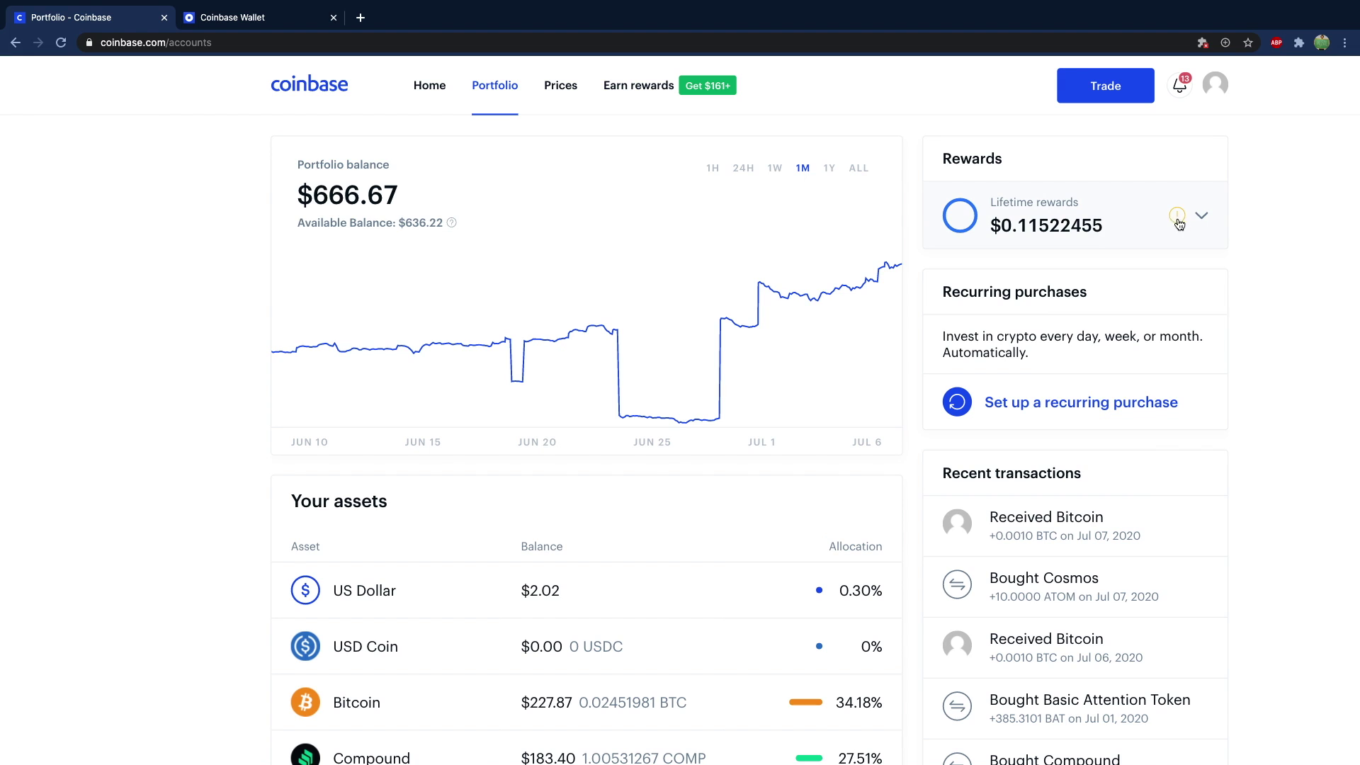
Buy $10 of USD Coin from the Lifetime rewards breakdown and confirm the order
left_click(1182, 224)
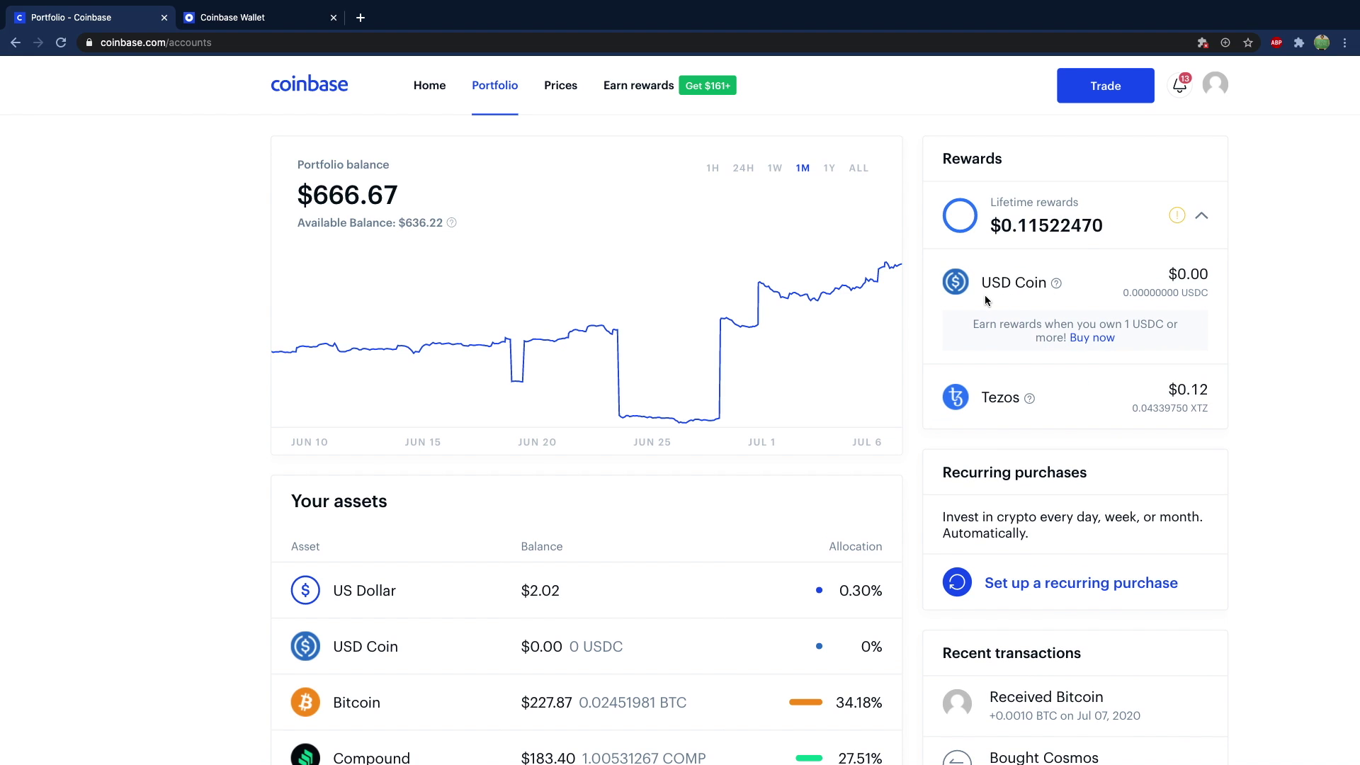
left_click(1096, 339)
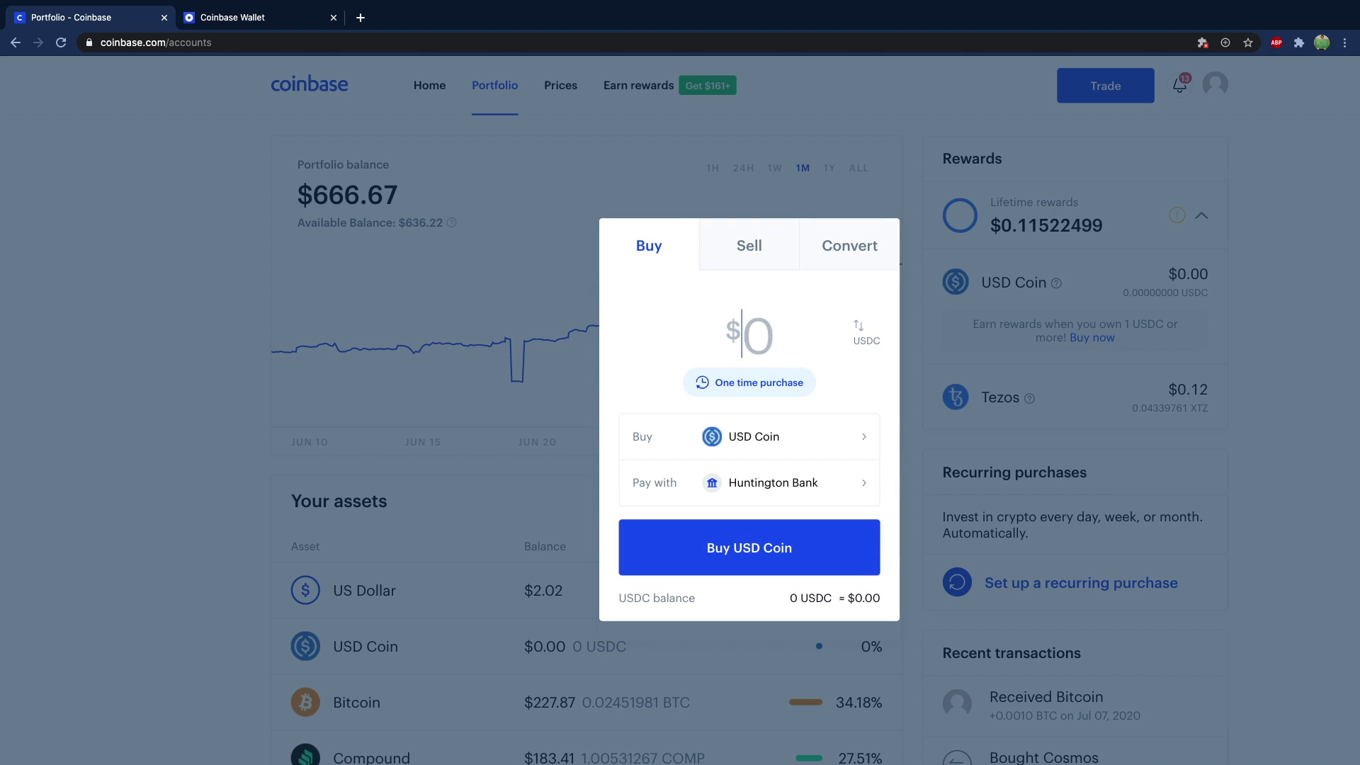
type("10")
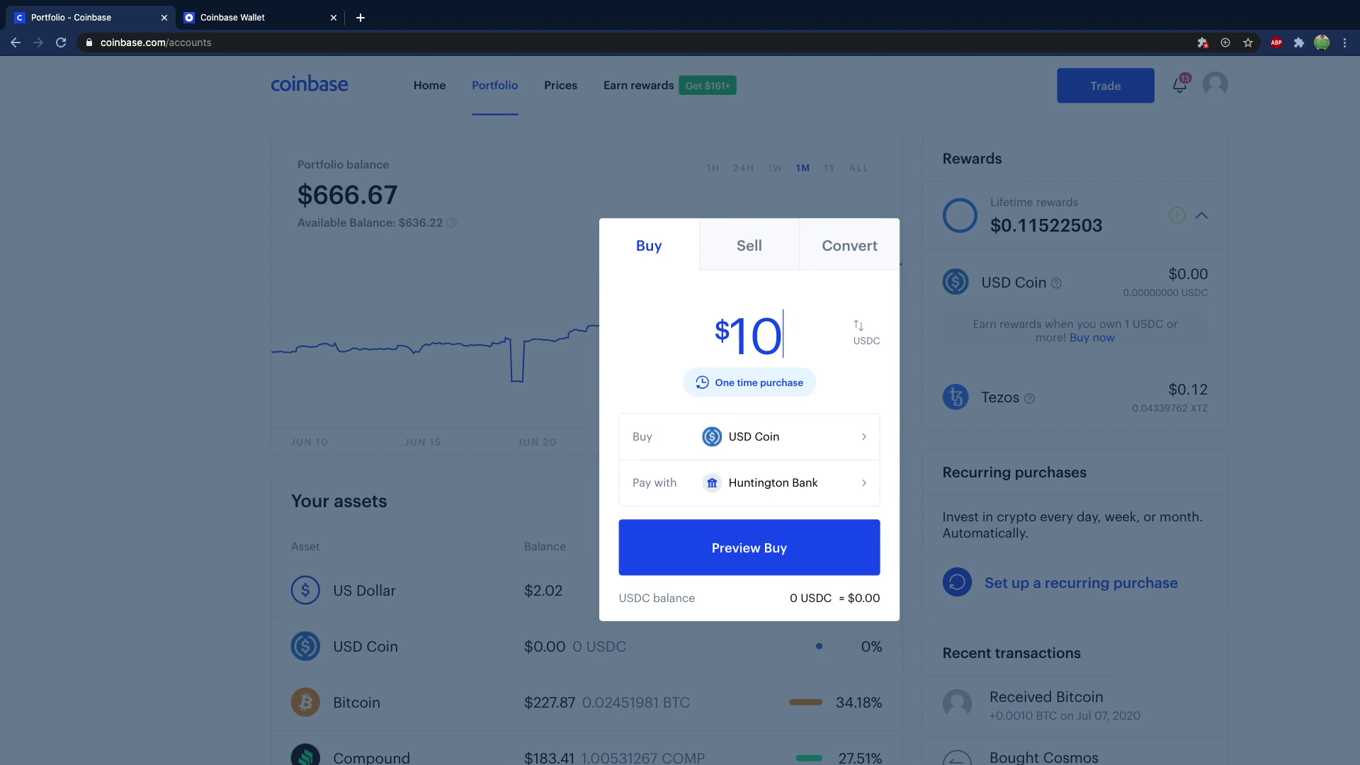
left_click(779, 548)
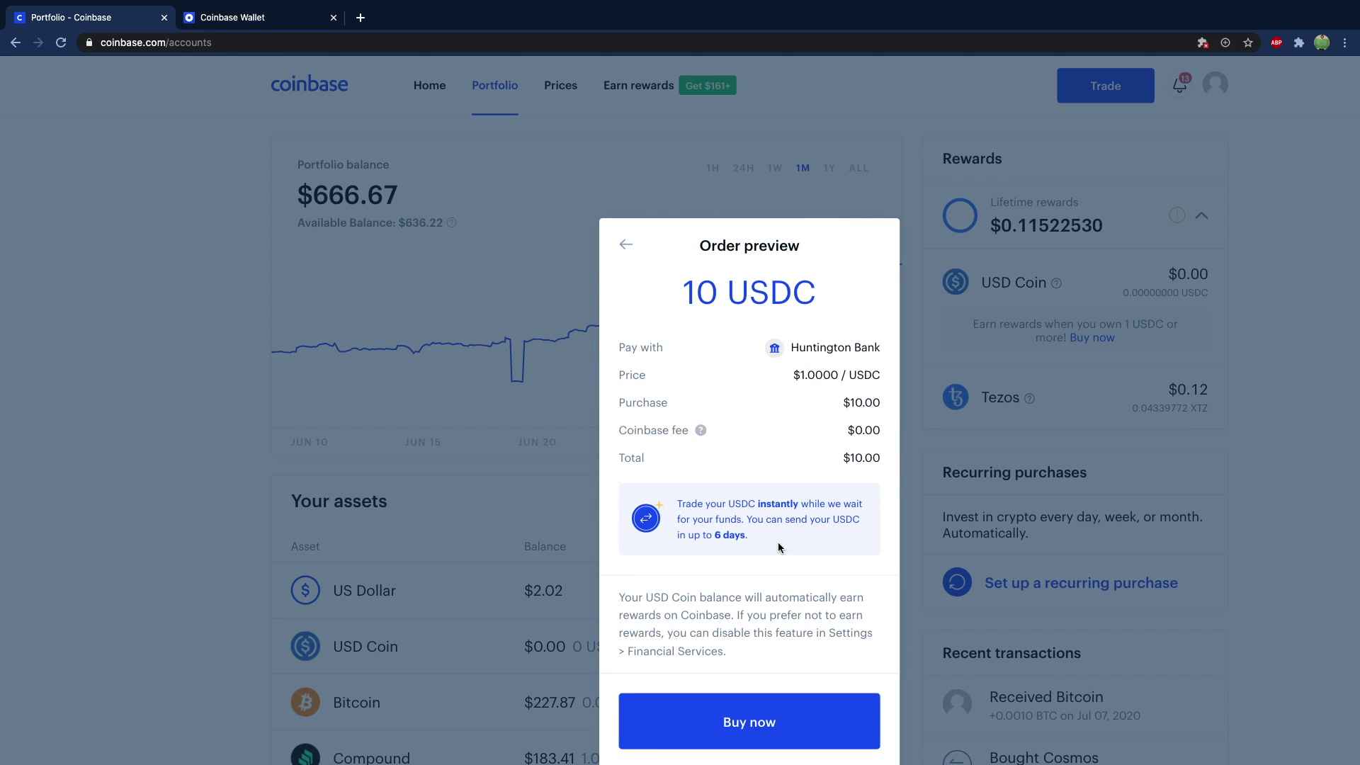
left_click(758, 724)
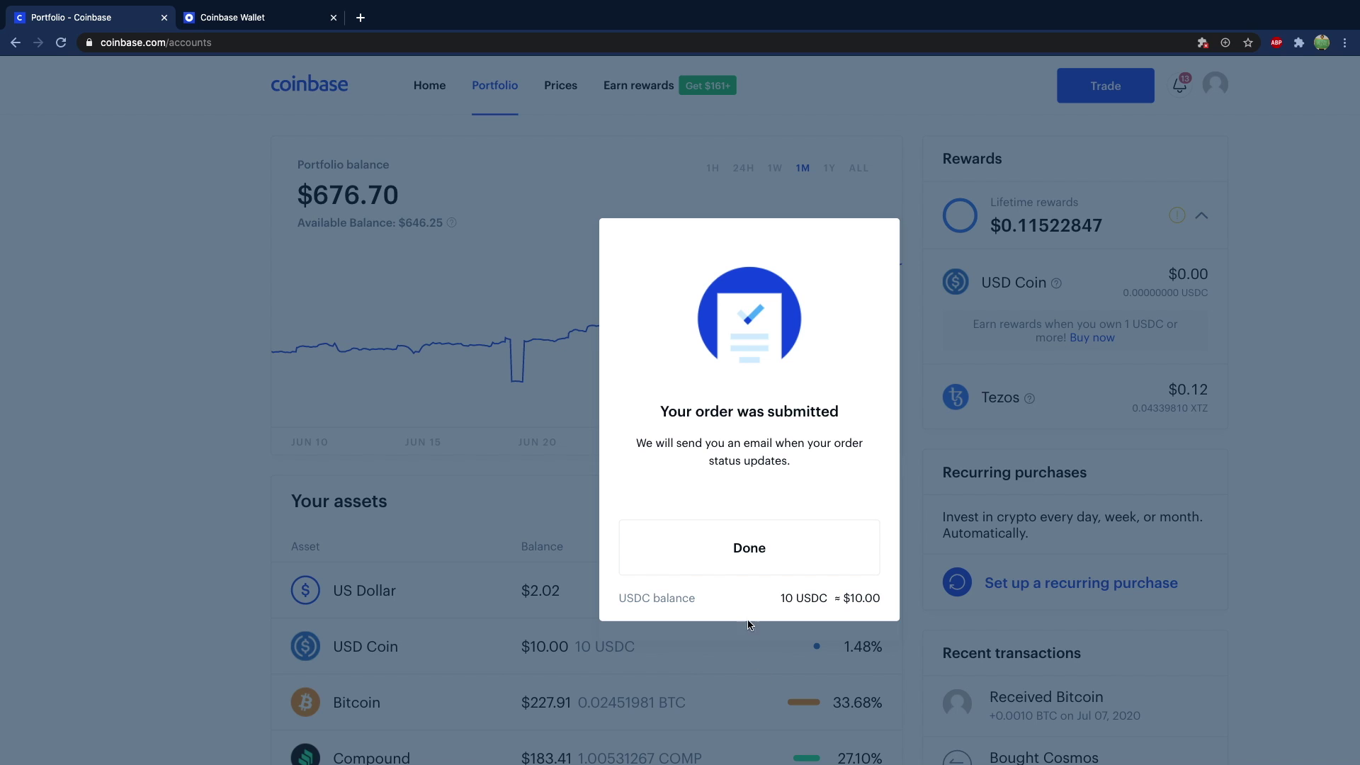
left_click(757, 550)
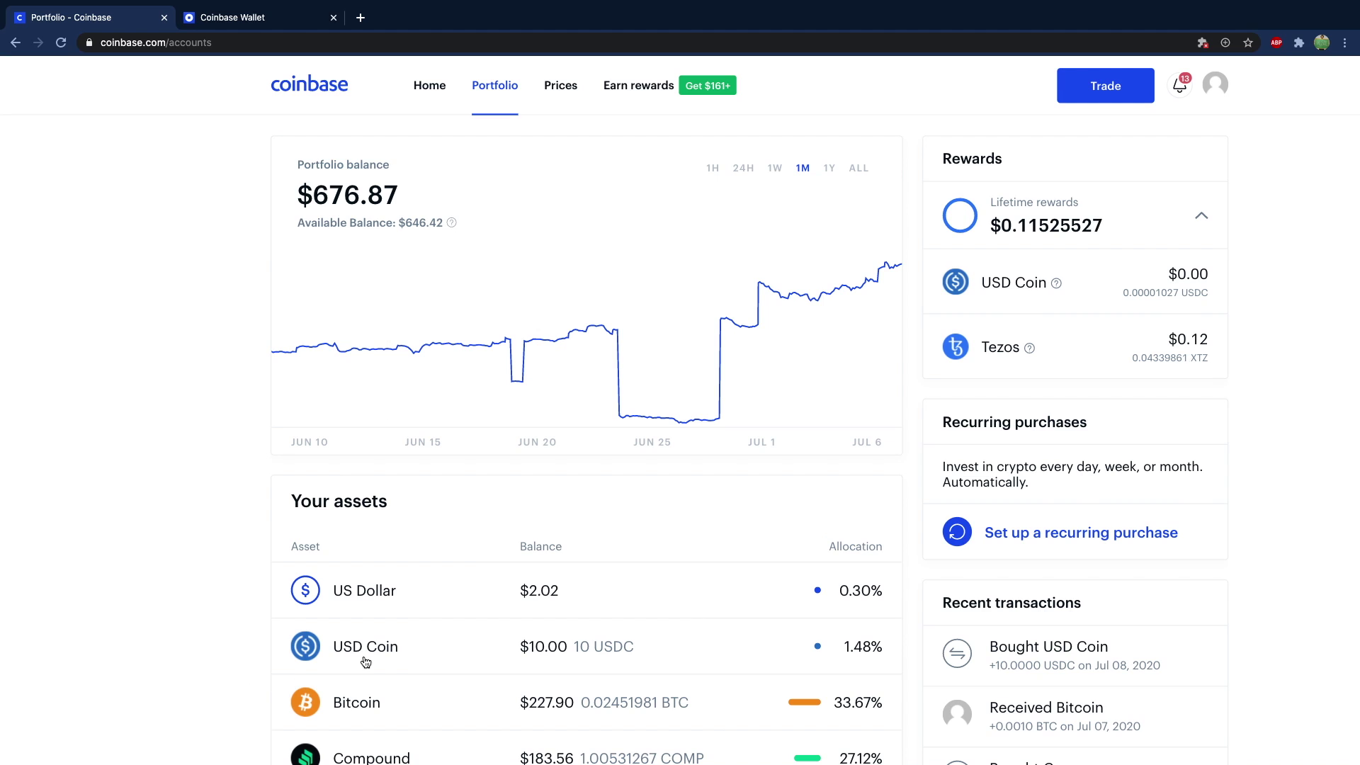
Check the new 10 USDC balance in the USD Coin wallet
left_click(419, 654)
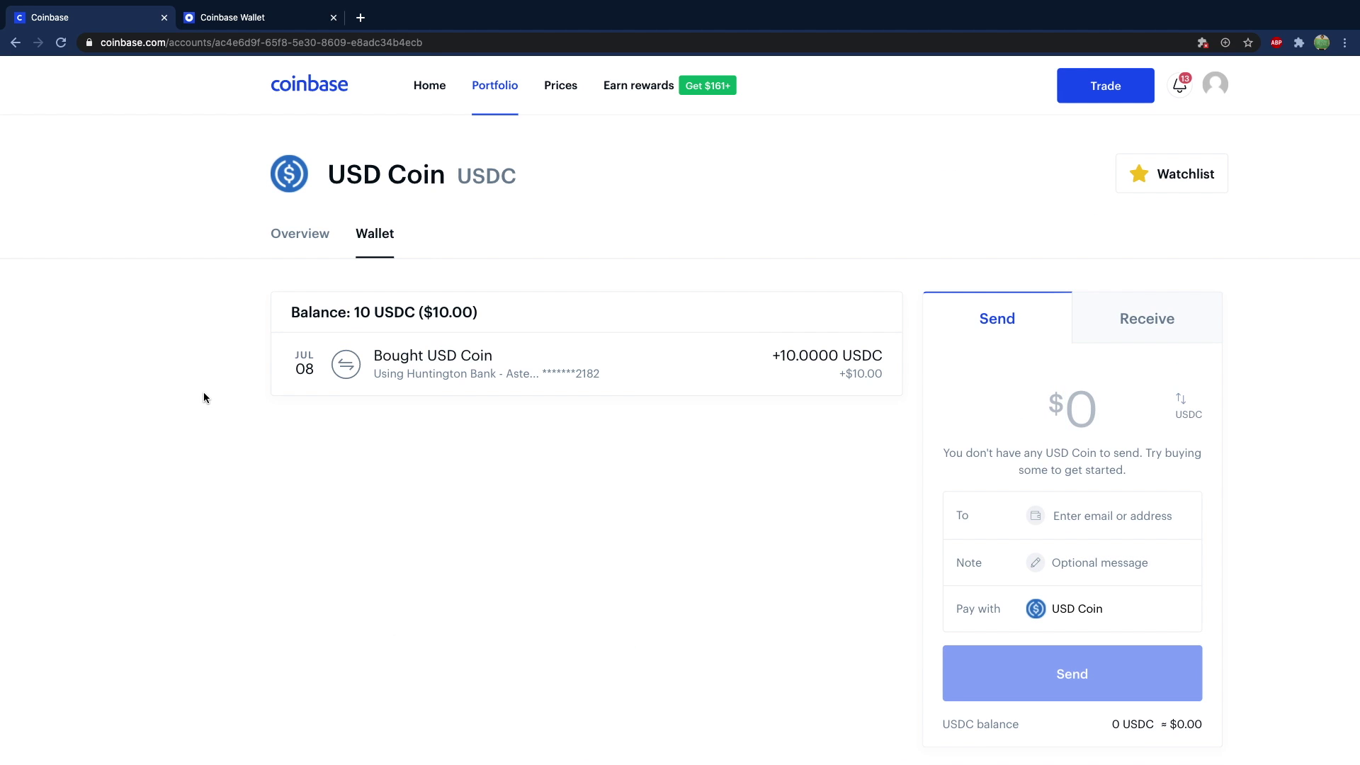
scroll(752, 542, "down", 1)
scroll(752, 541, "down", 3)
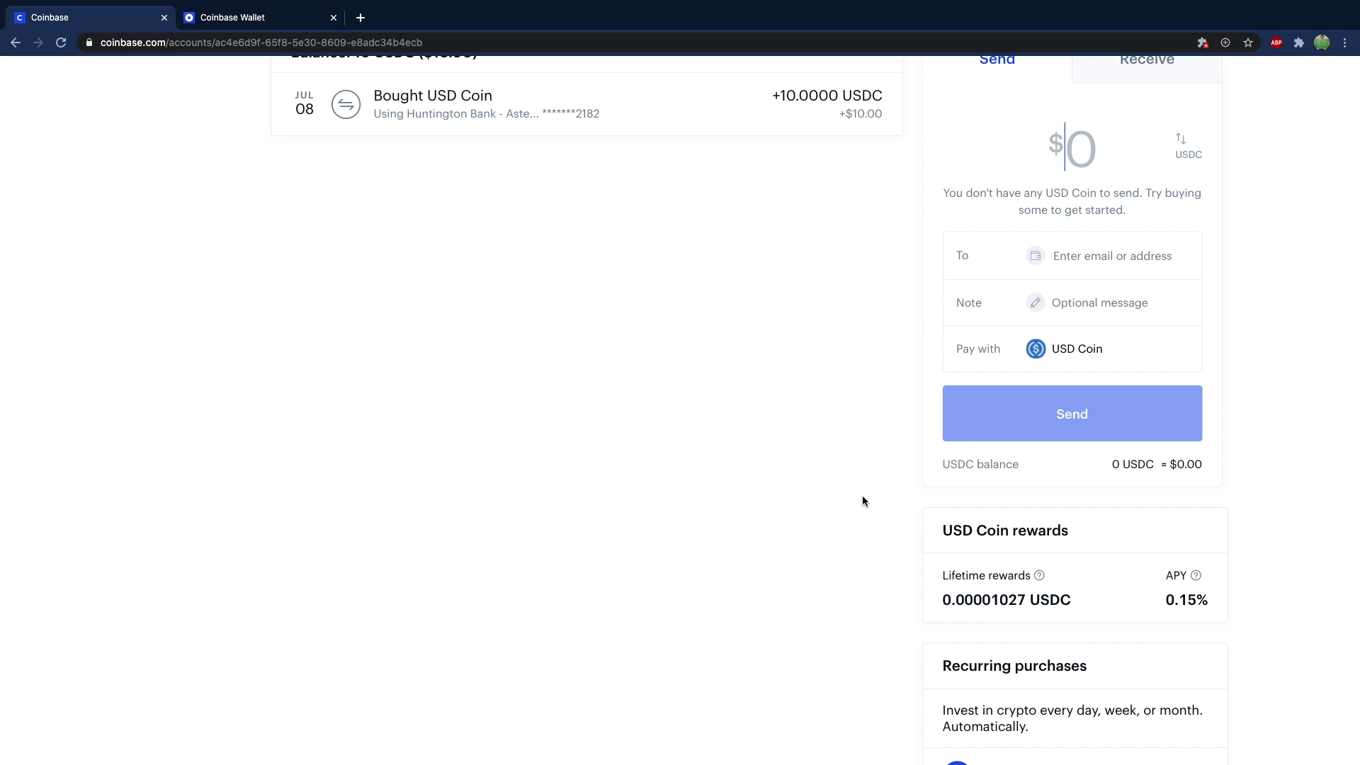
scroll(673, 486, "up", 5)
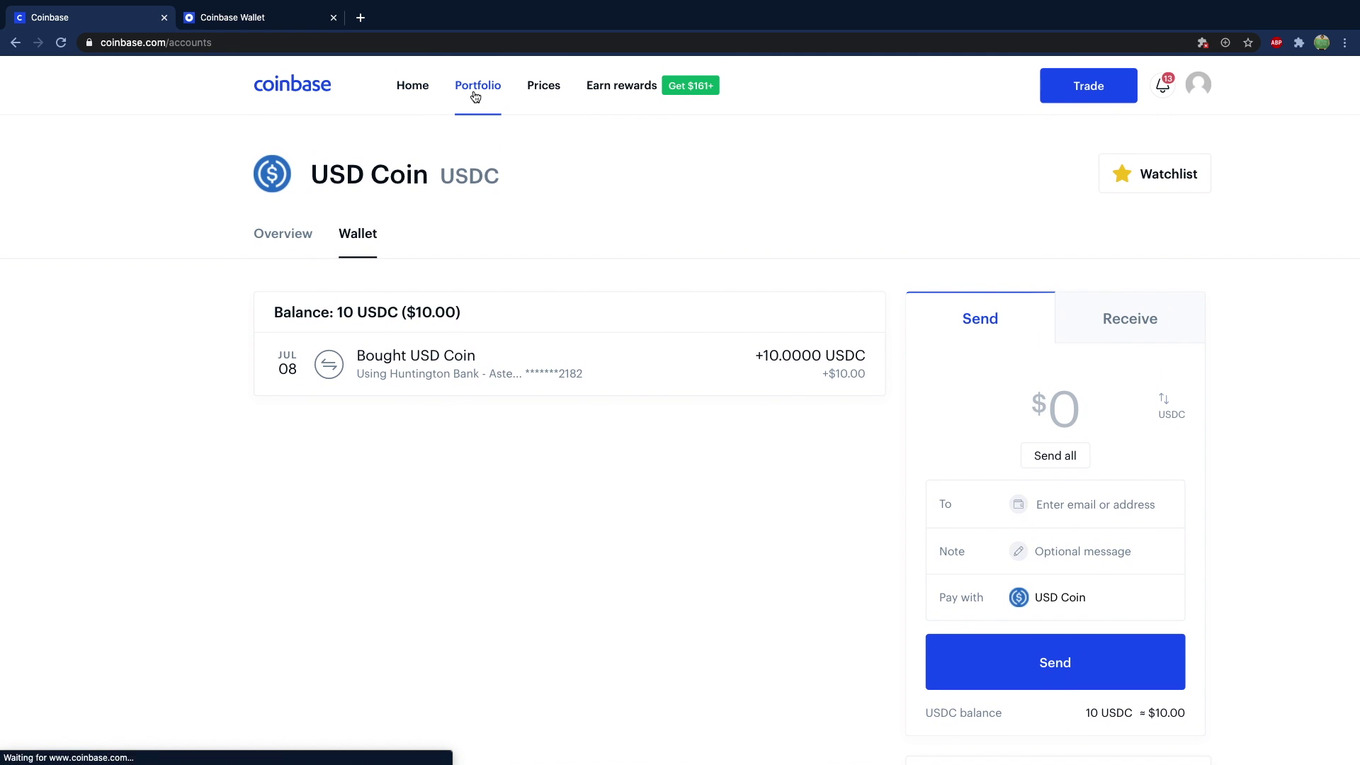
Return to Portfolio, open the Tezos wallet, and select its 18.533906 XTZ balance
left_click(474, 88)
scroll(397, 488, "down", 4)
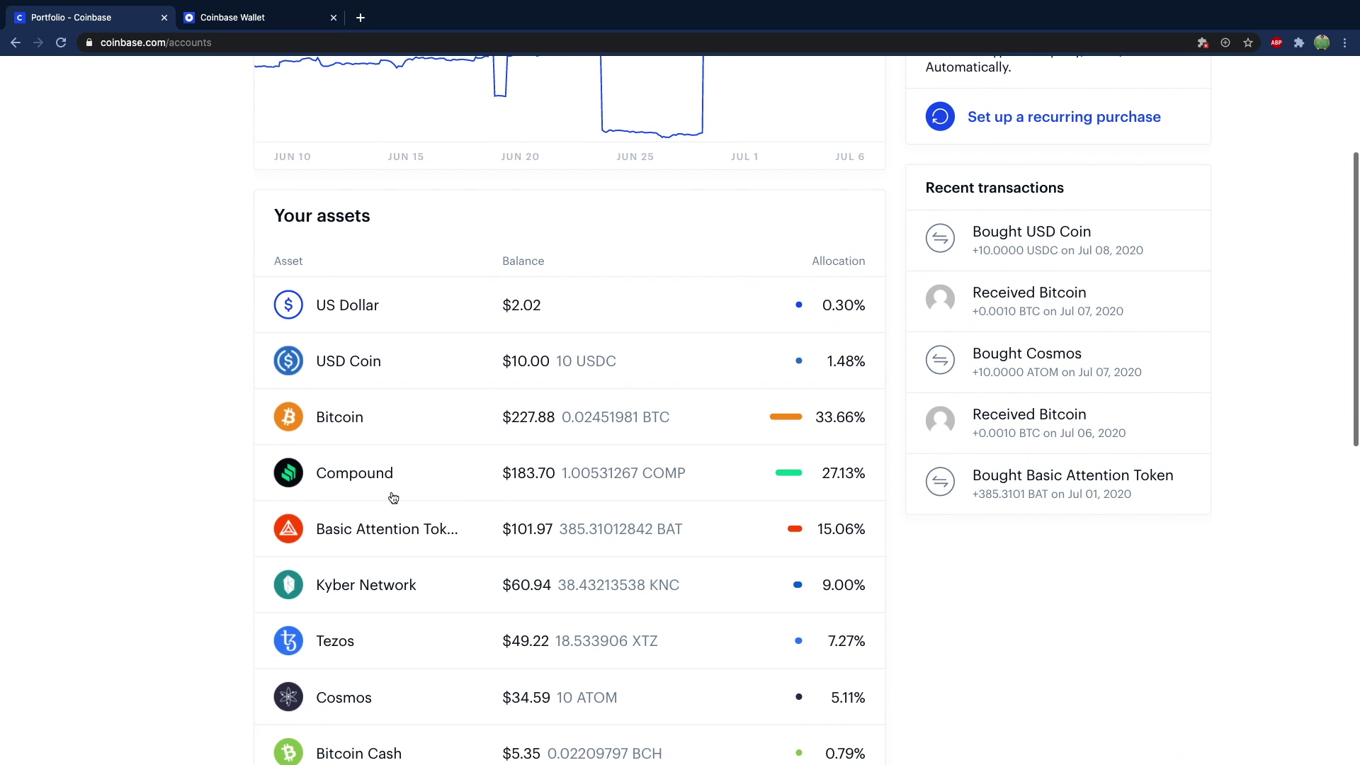
left_click(333, 641)
scroll(1009, 638, "down", 3)
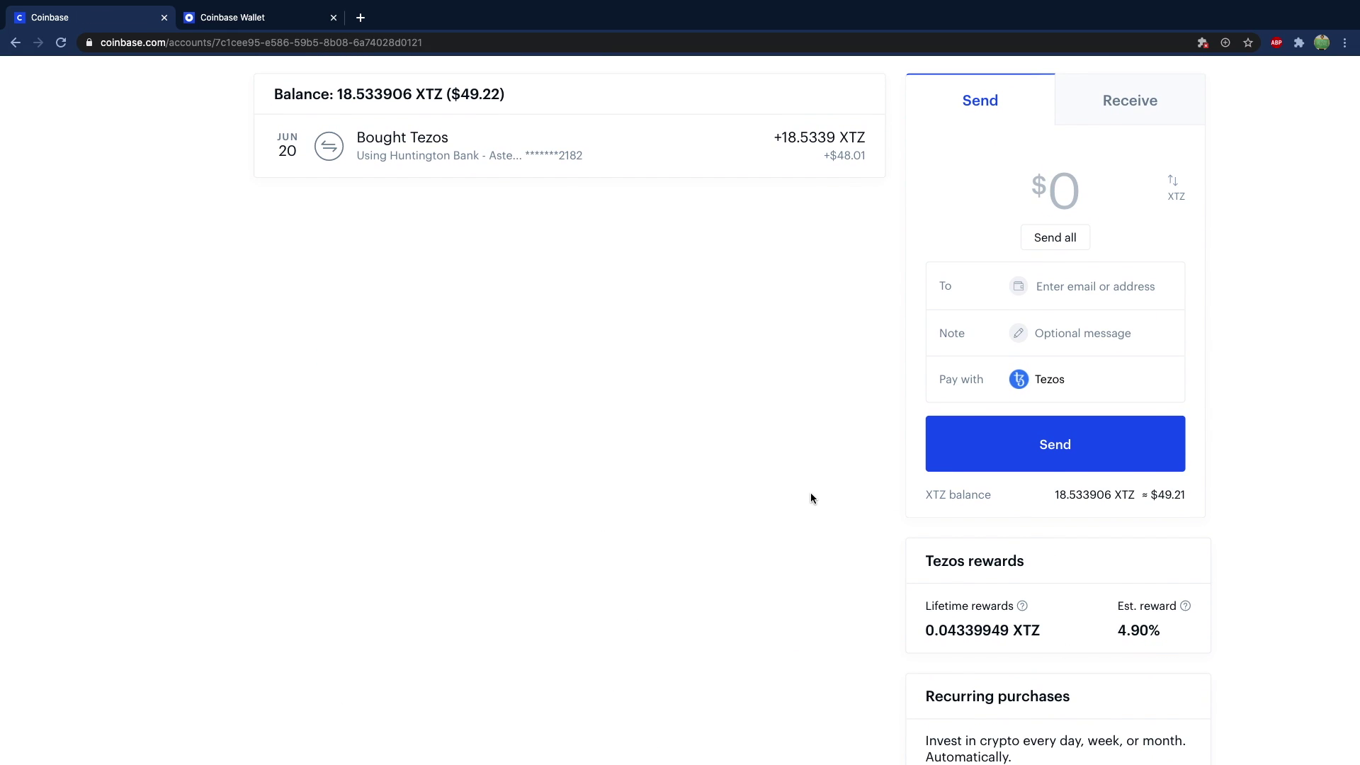
scroll(808, 488, "up", 2)
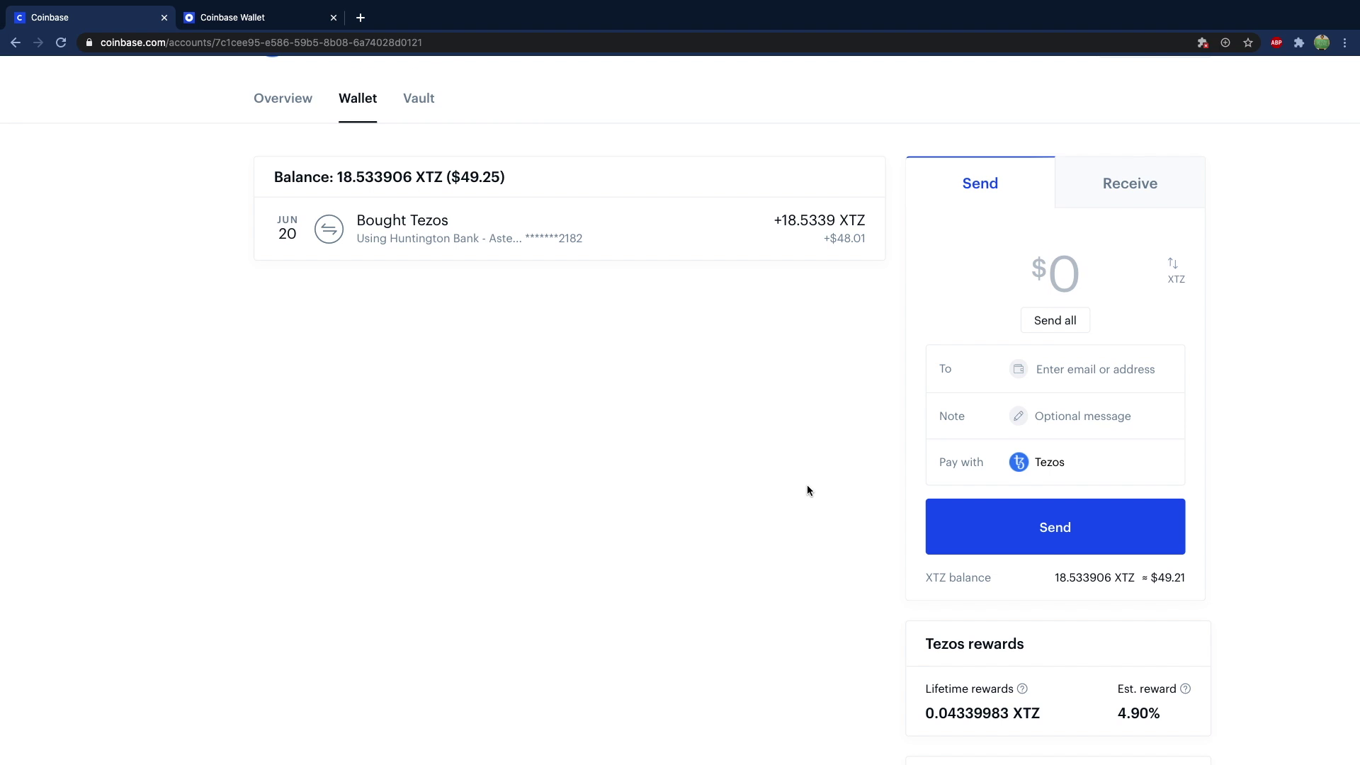
scroll(806, 490, "up", 1)
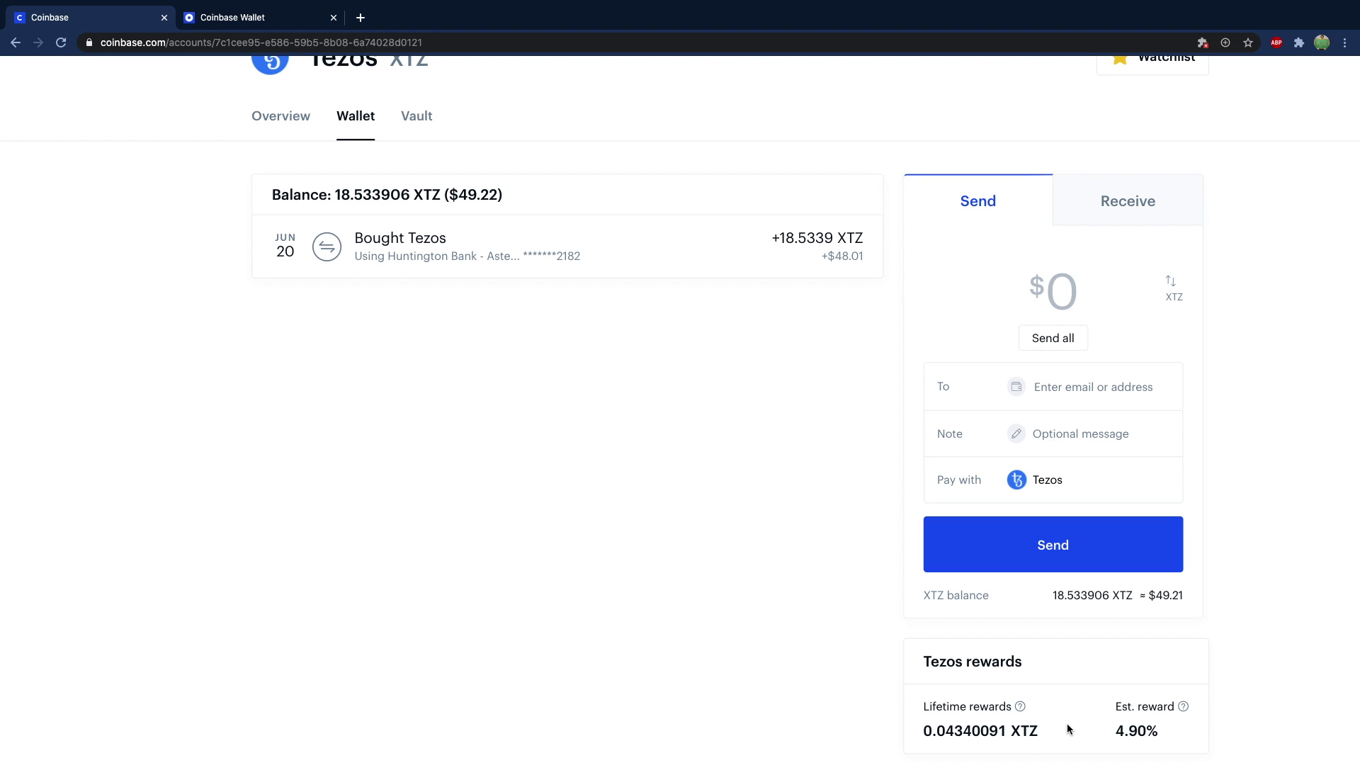
left_click_drag(1056, 597, 1142, 597)
left_click(1126, 623)
scroll(1095, 669, "down", 1)
left_click(1018, 706)
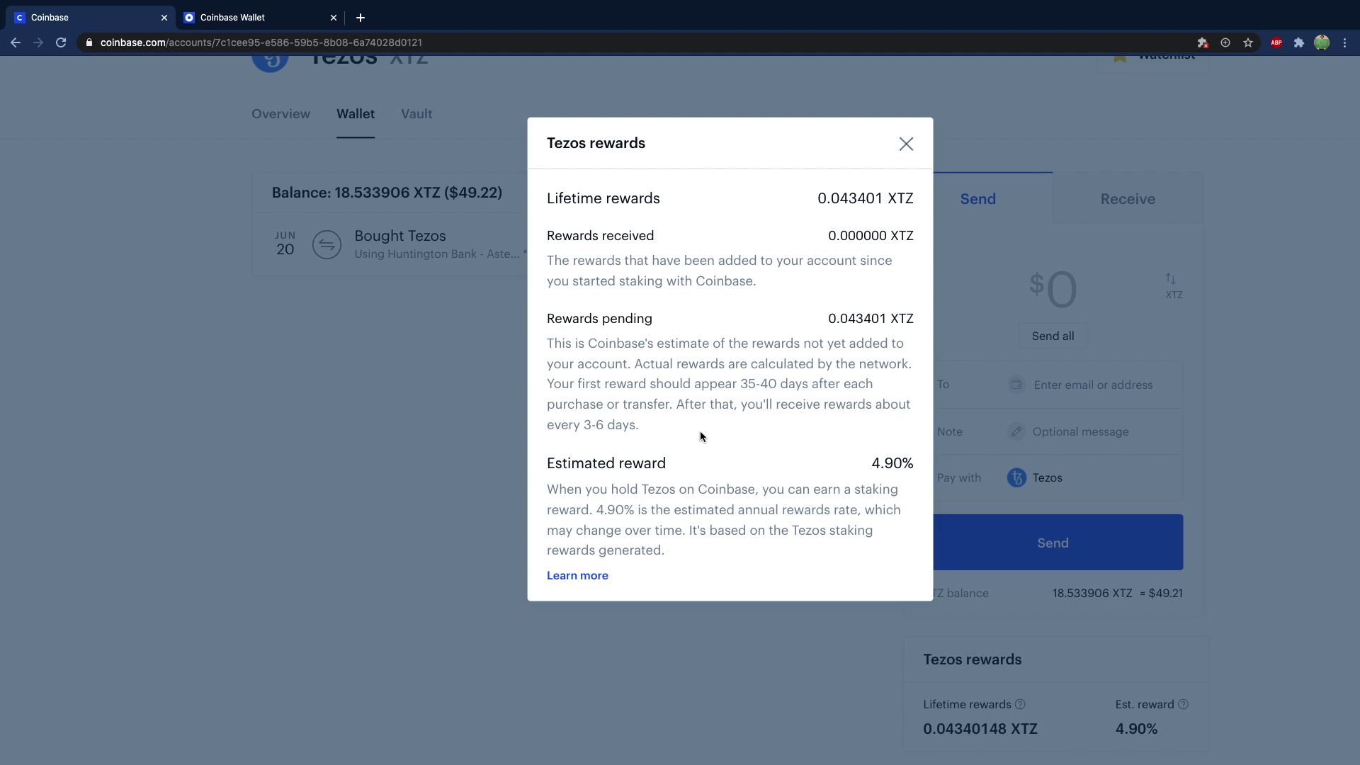
left_click(908, 143)
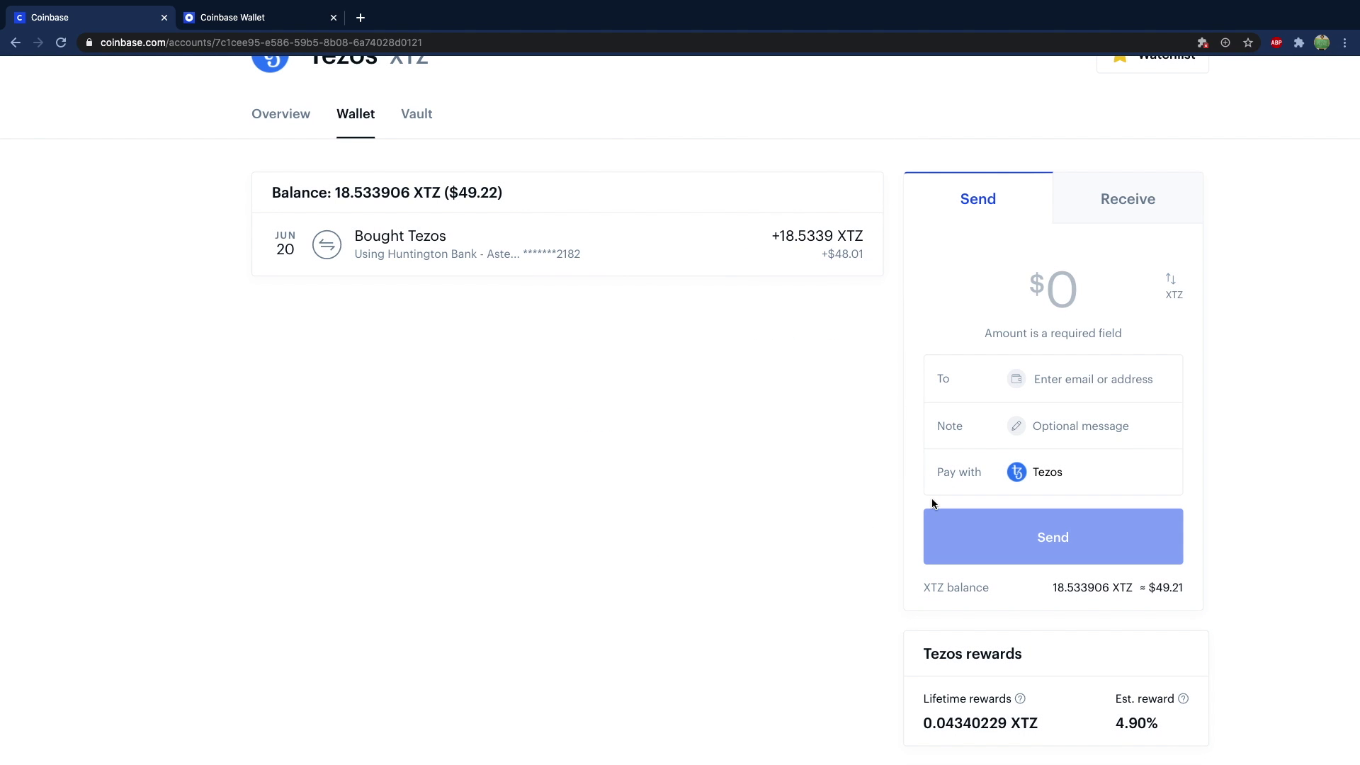
scroll(847, 436, "up", 2)
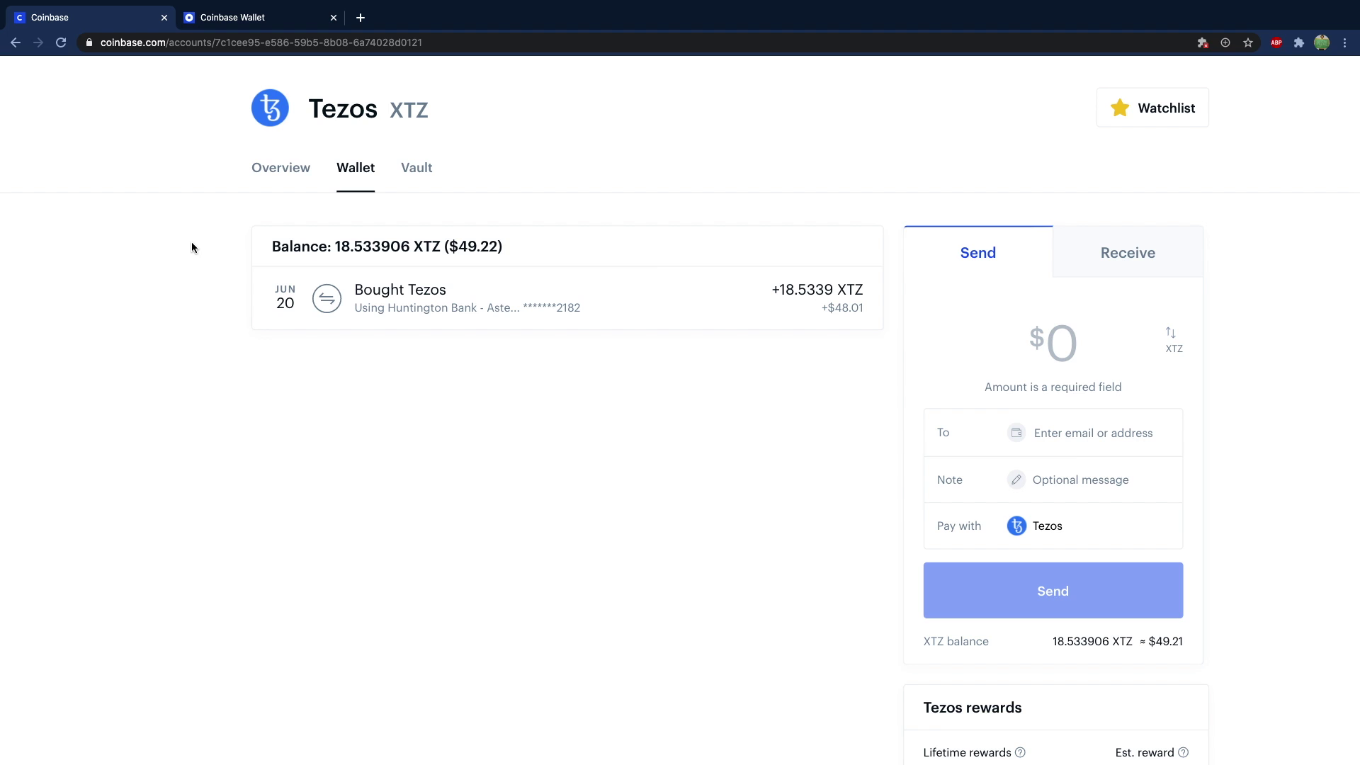
scroll(191, 247, "down", 1)
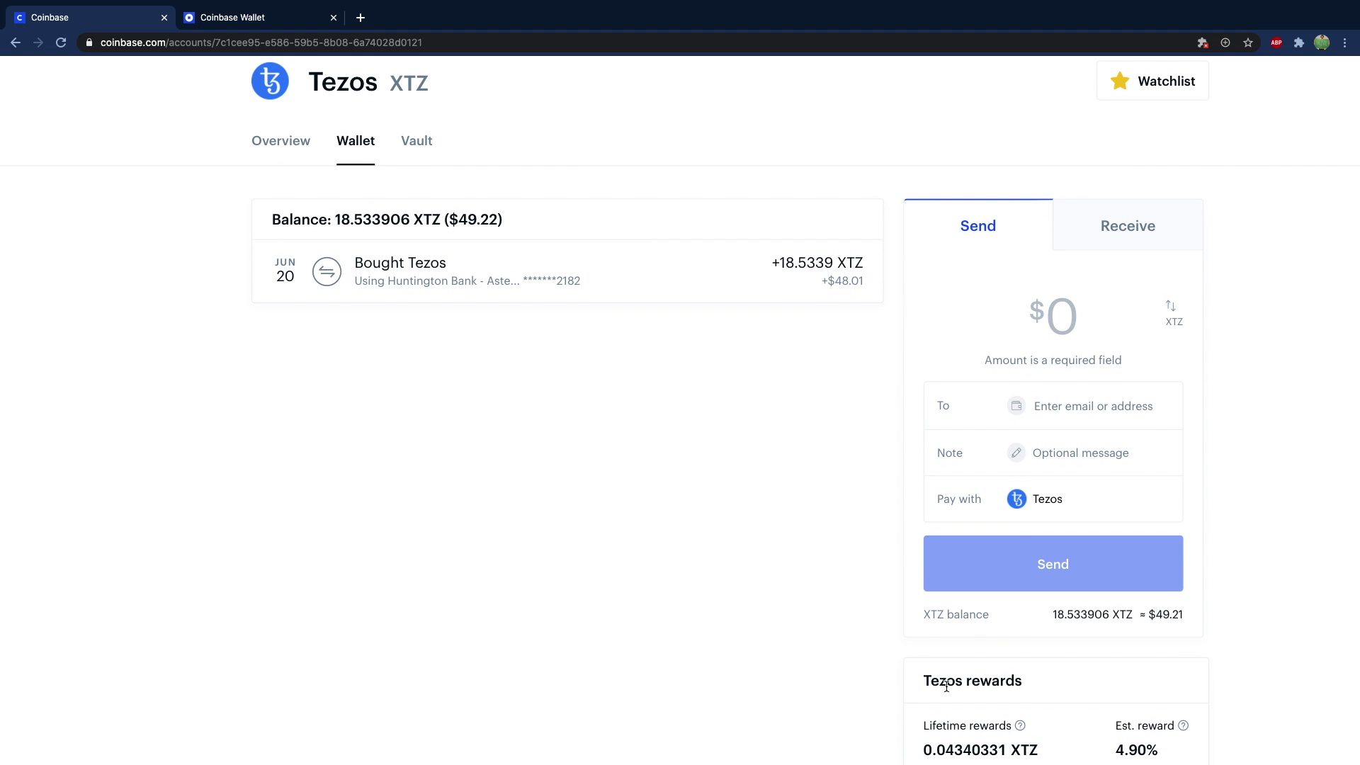
scroll(947, 686, "down", 2)
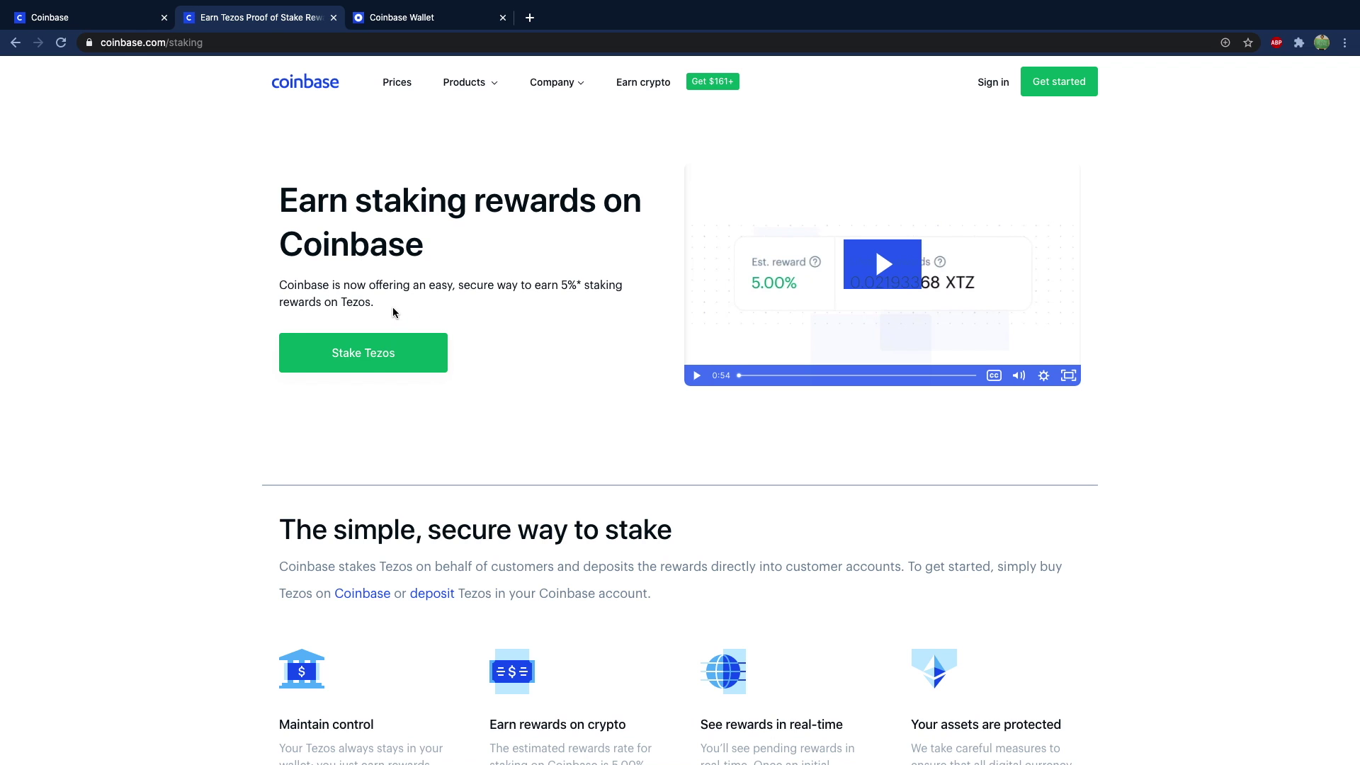
Expand the staking page's FAQ answer about staking fees
scroll(392, 309, "down", 10)
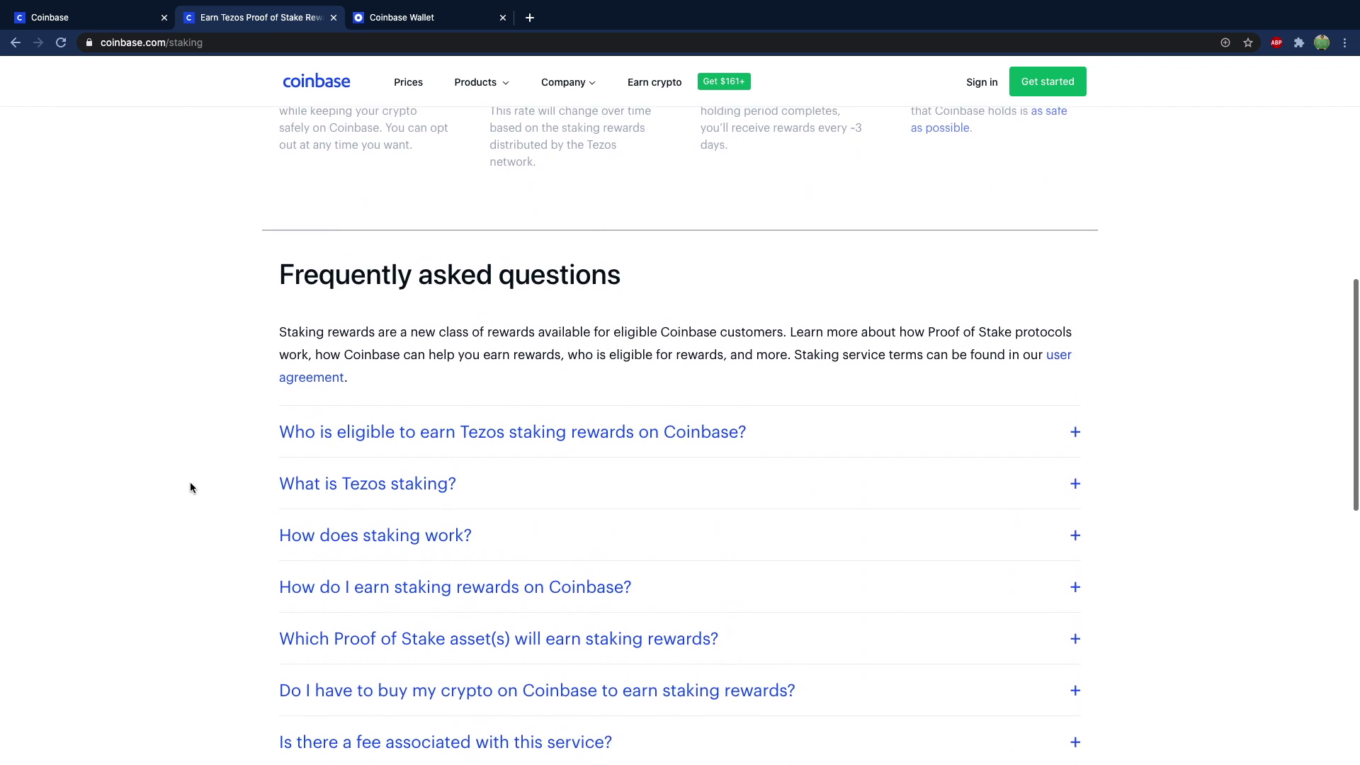
left_click(333, 615)
scroll(329, 638, "down", 1)
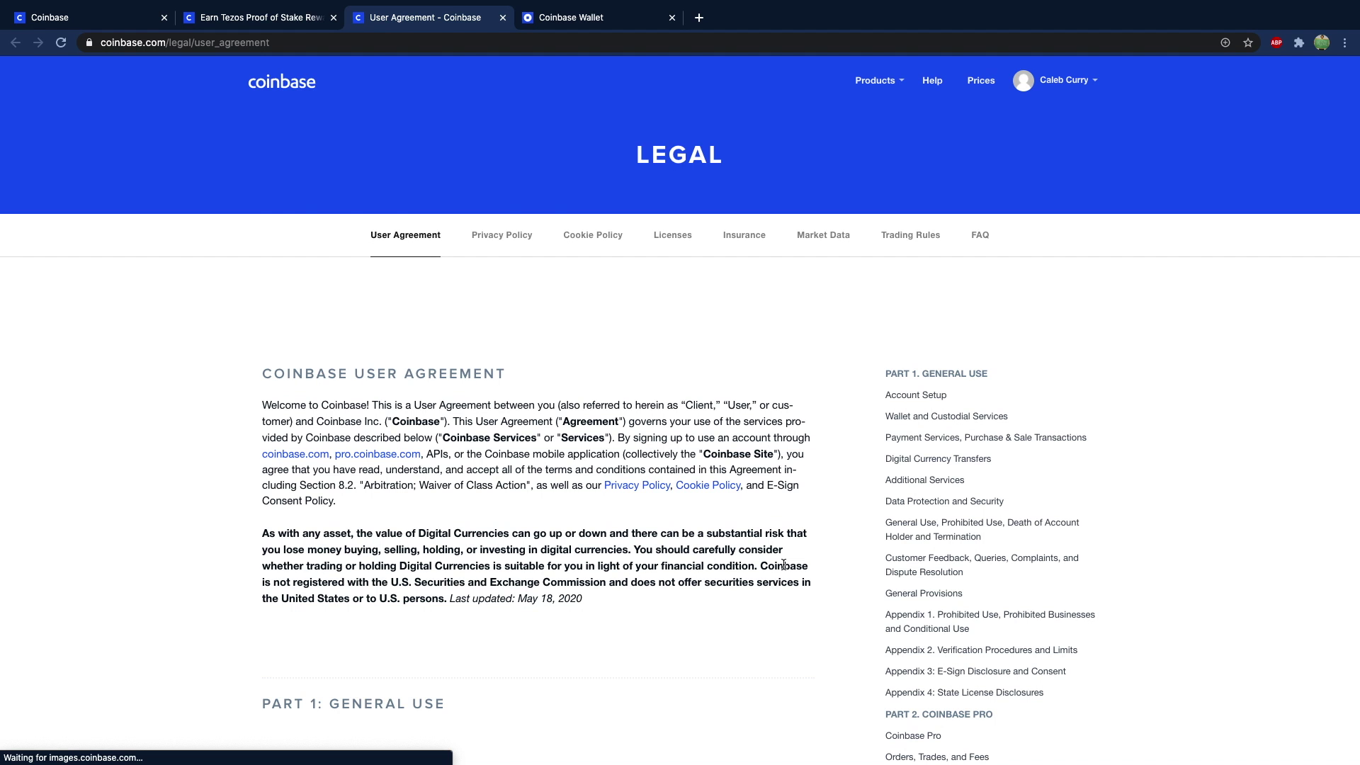
Find 'staking' in the User Agreement, highlight the 25% commission wording, and close the find bar
key("super+f")
type("staking")
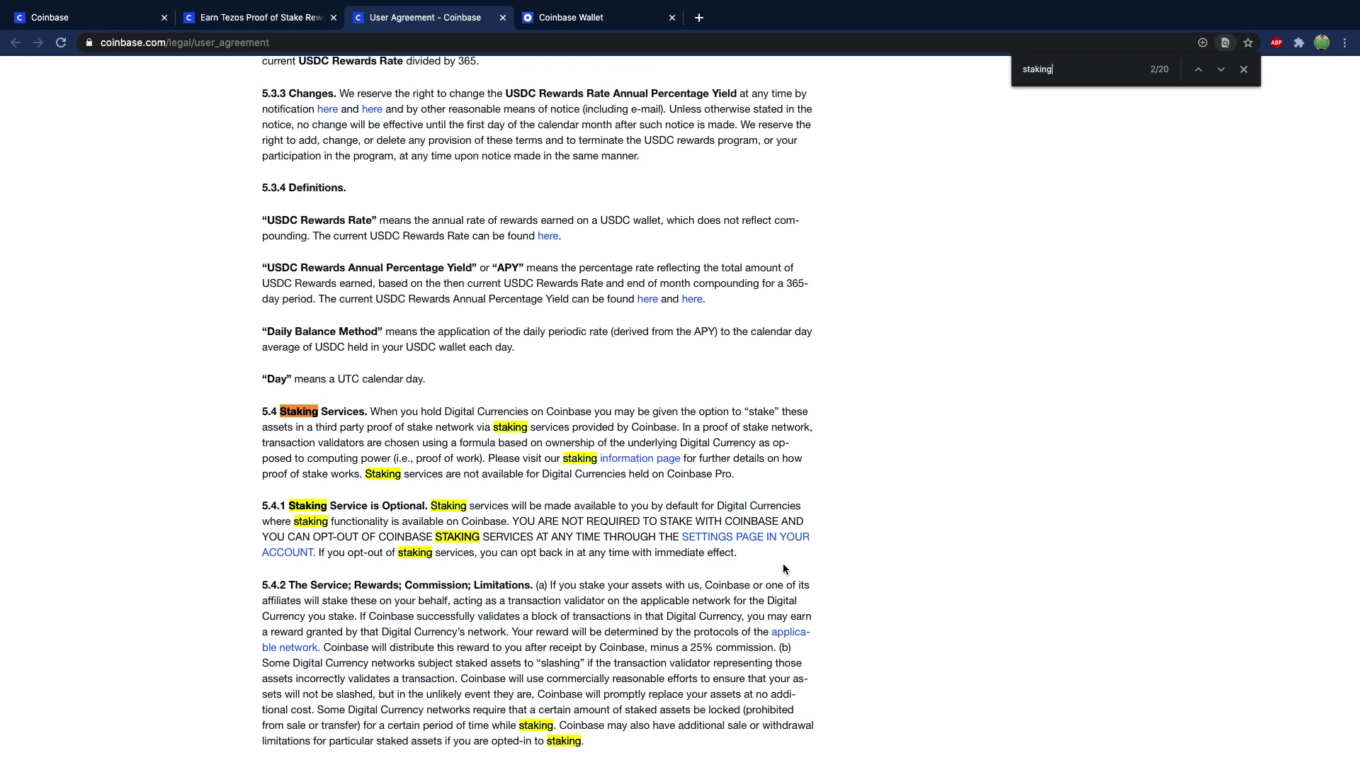
scroll(785, 567, "down", 4)
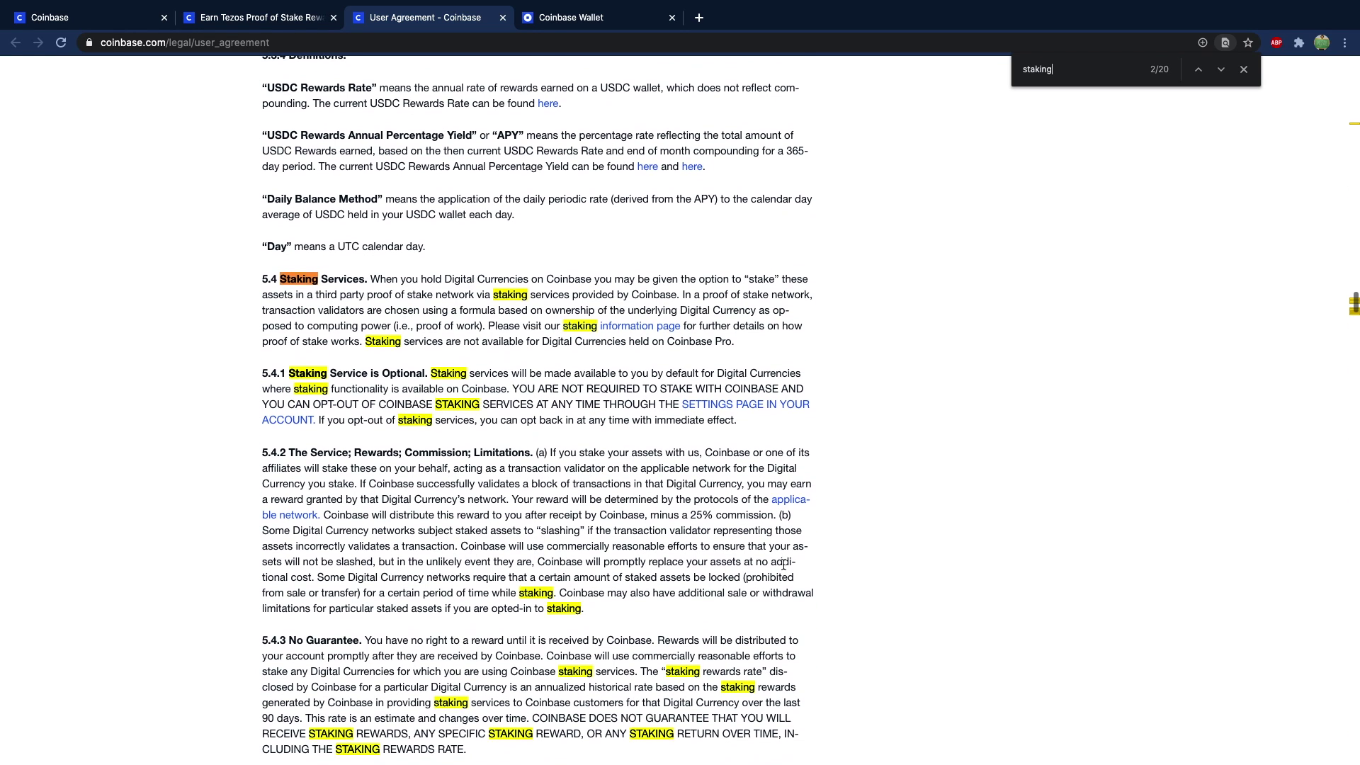
left_click_drag(650, 514, 780, 512)
left_click(780, 512)
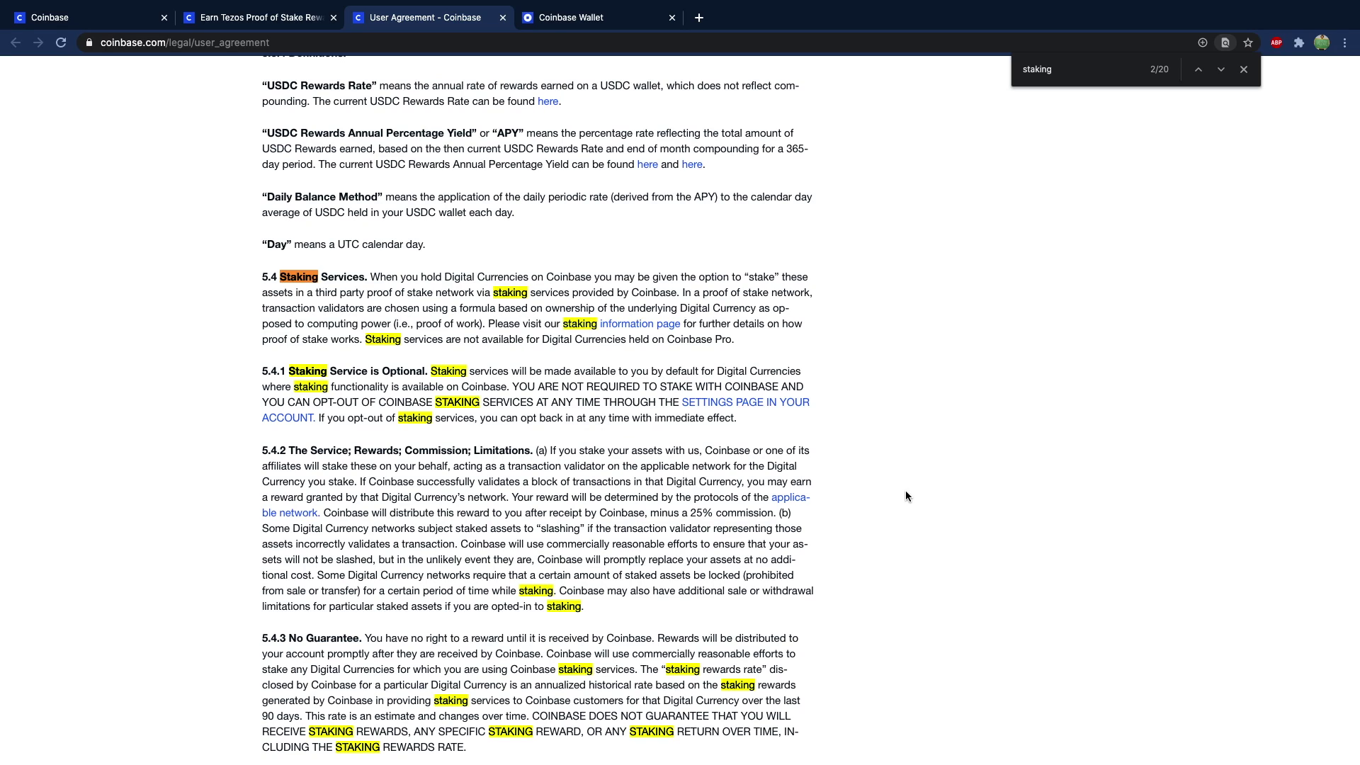
left_click(1245, 73)
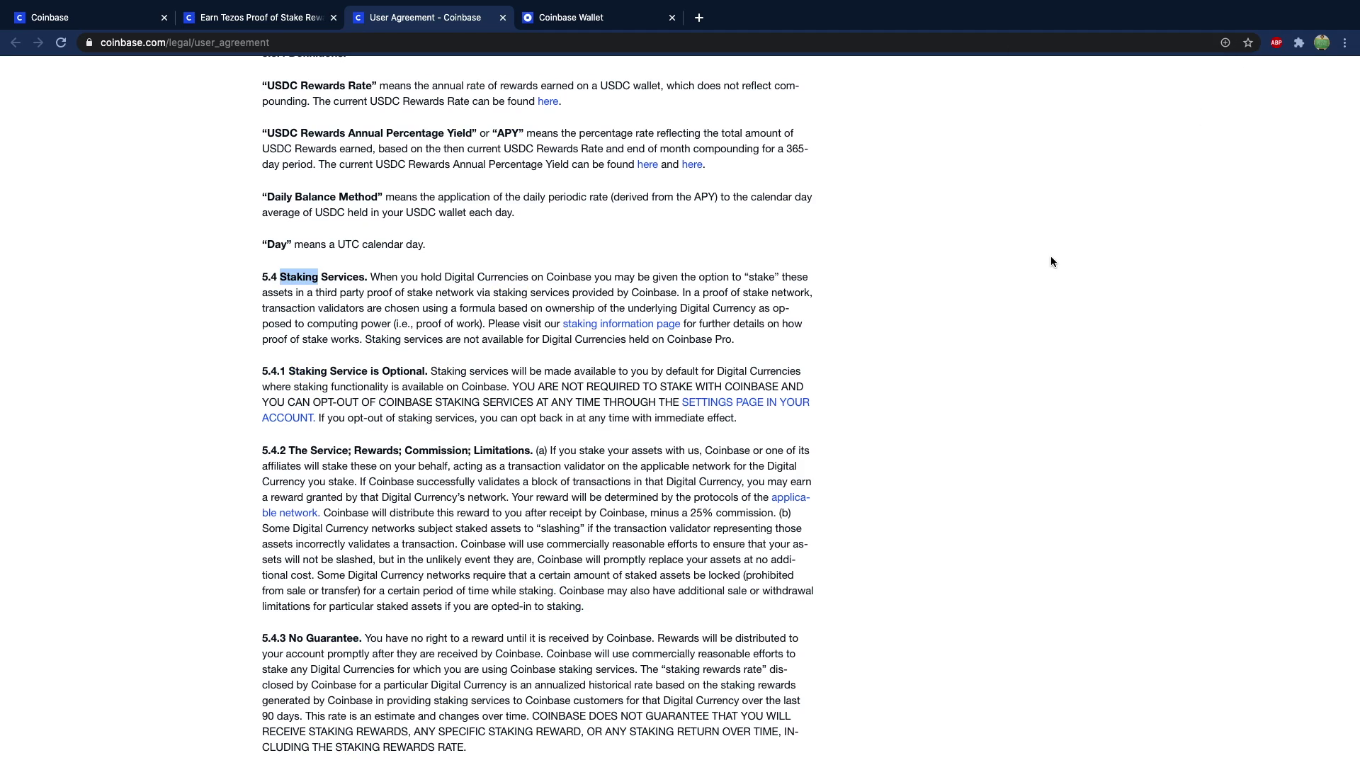
Return to the Tezos wallet tab and view its price Overview
left_click(80, 16)
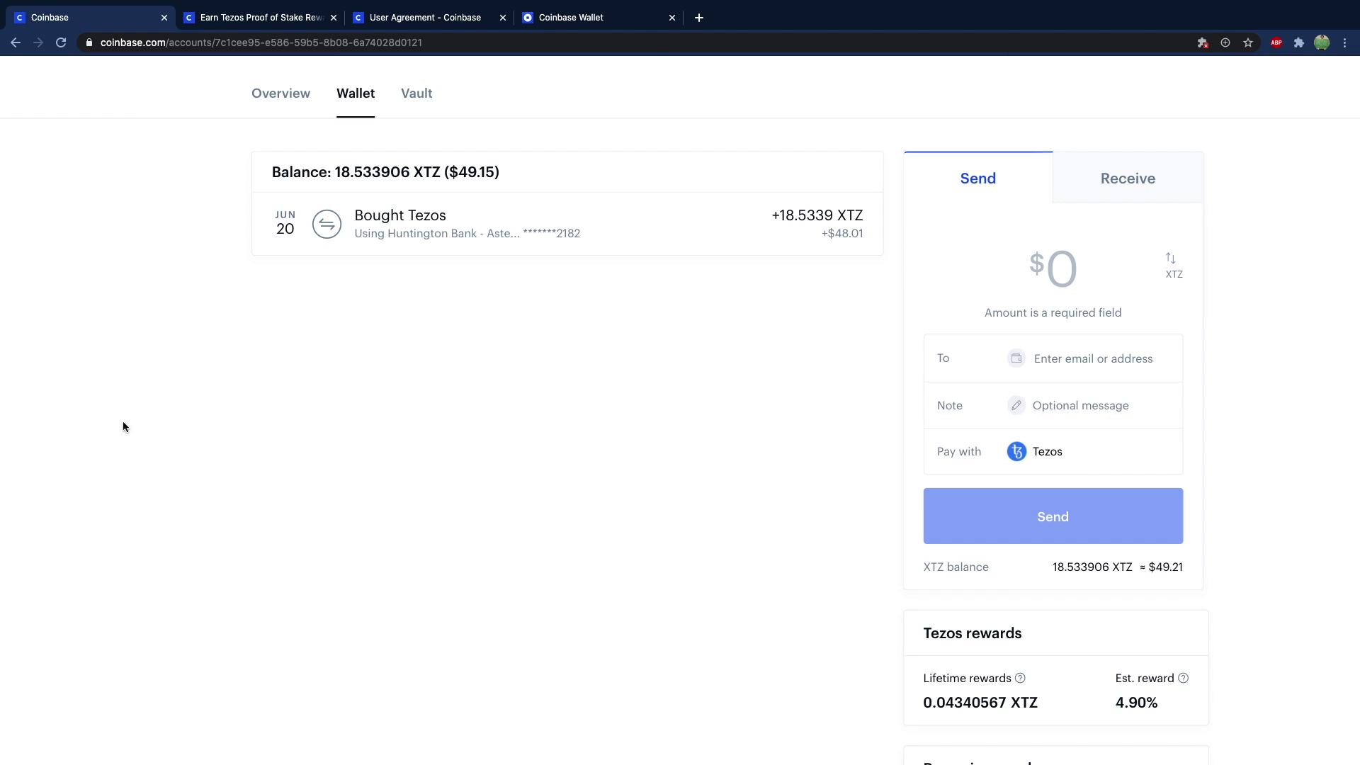
left_click(279, 96)
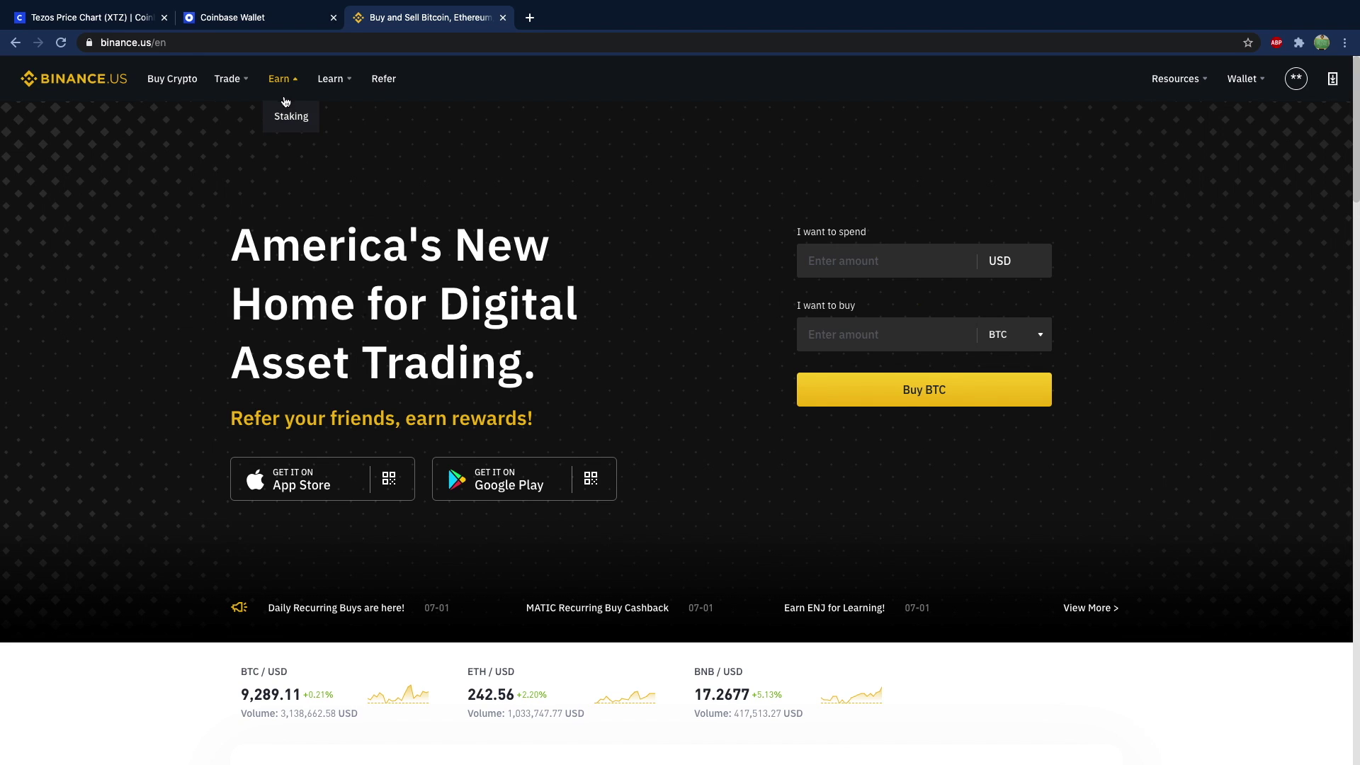
List all Binance staking products, comparing yields like TROY 15%-16% and Tezos 6%-7%
left_click(293, 124)
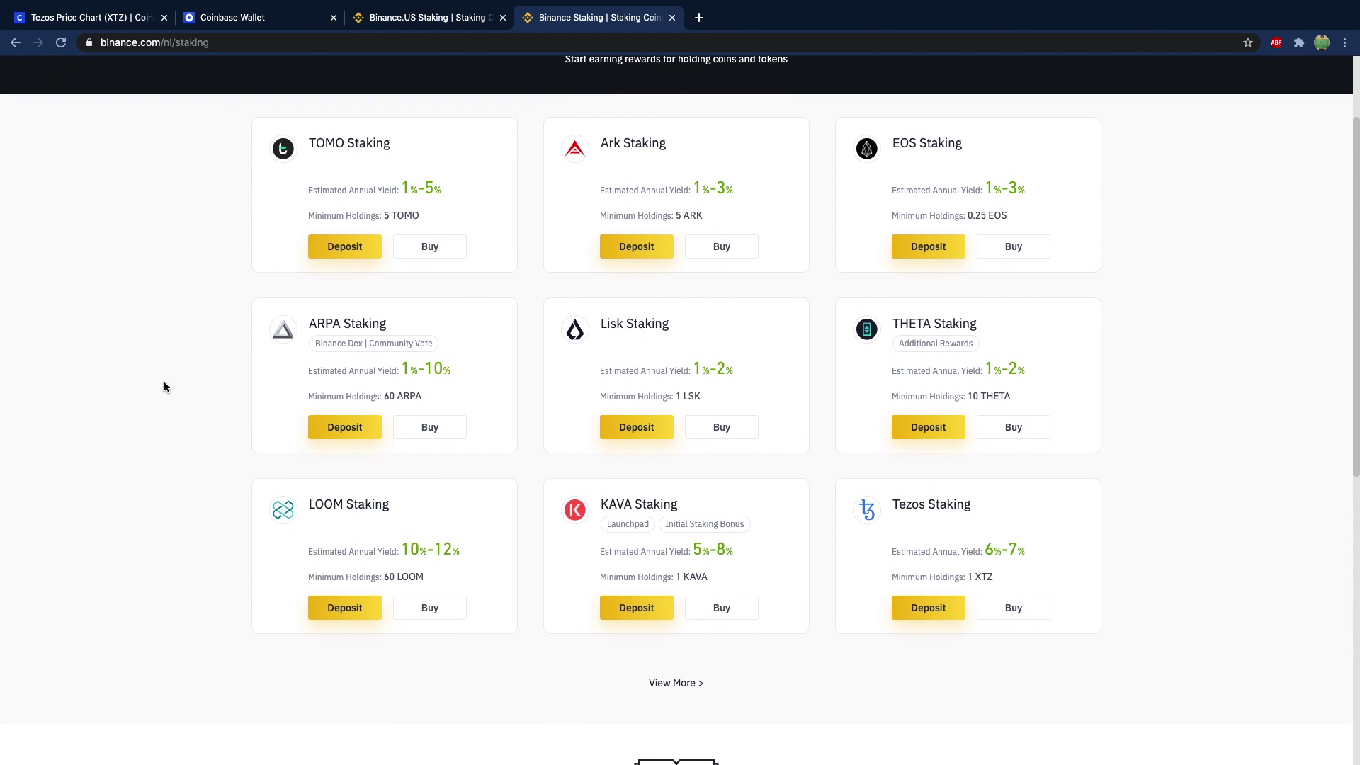
scroll(164, 387, "up", 1)
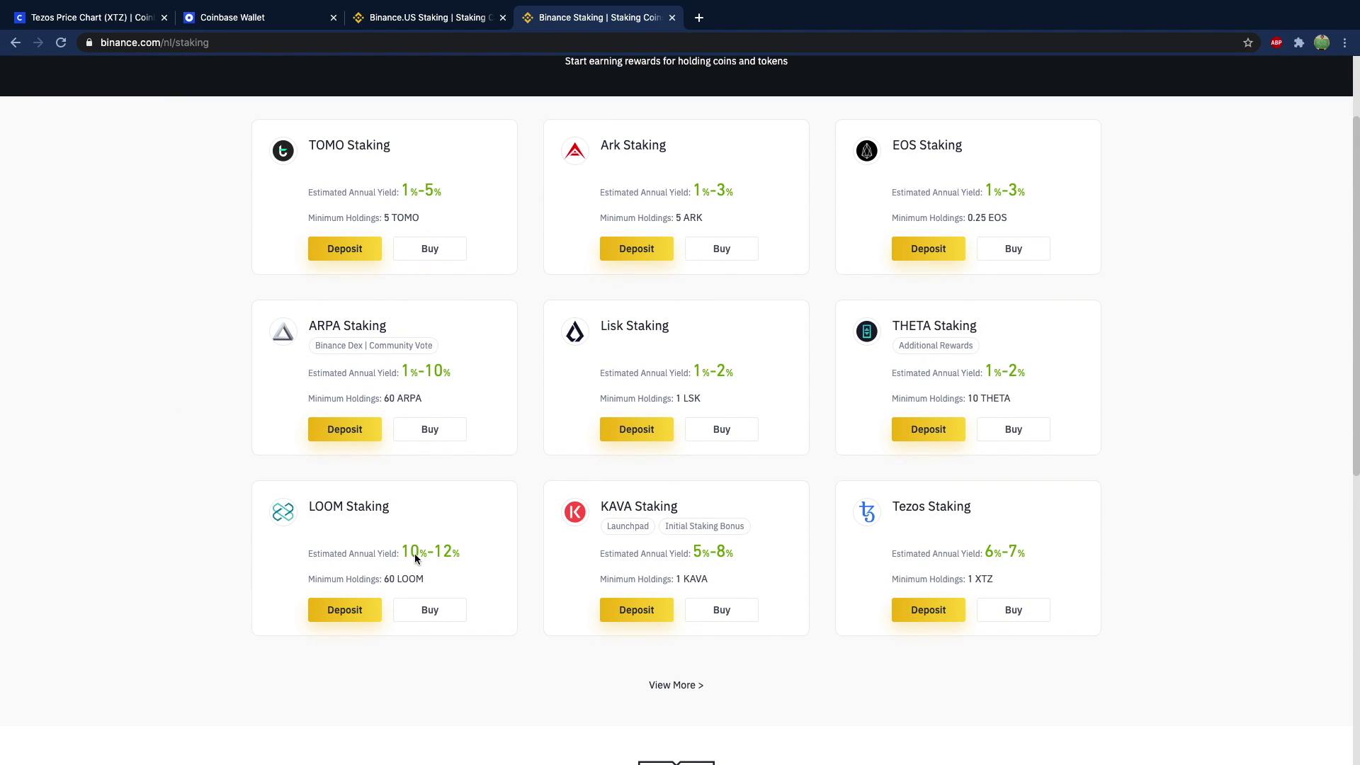
left_click(667, 687)
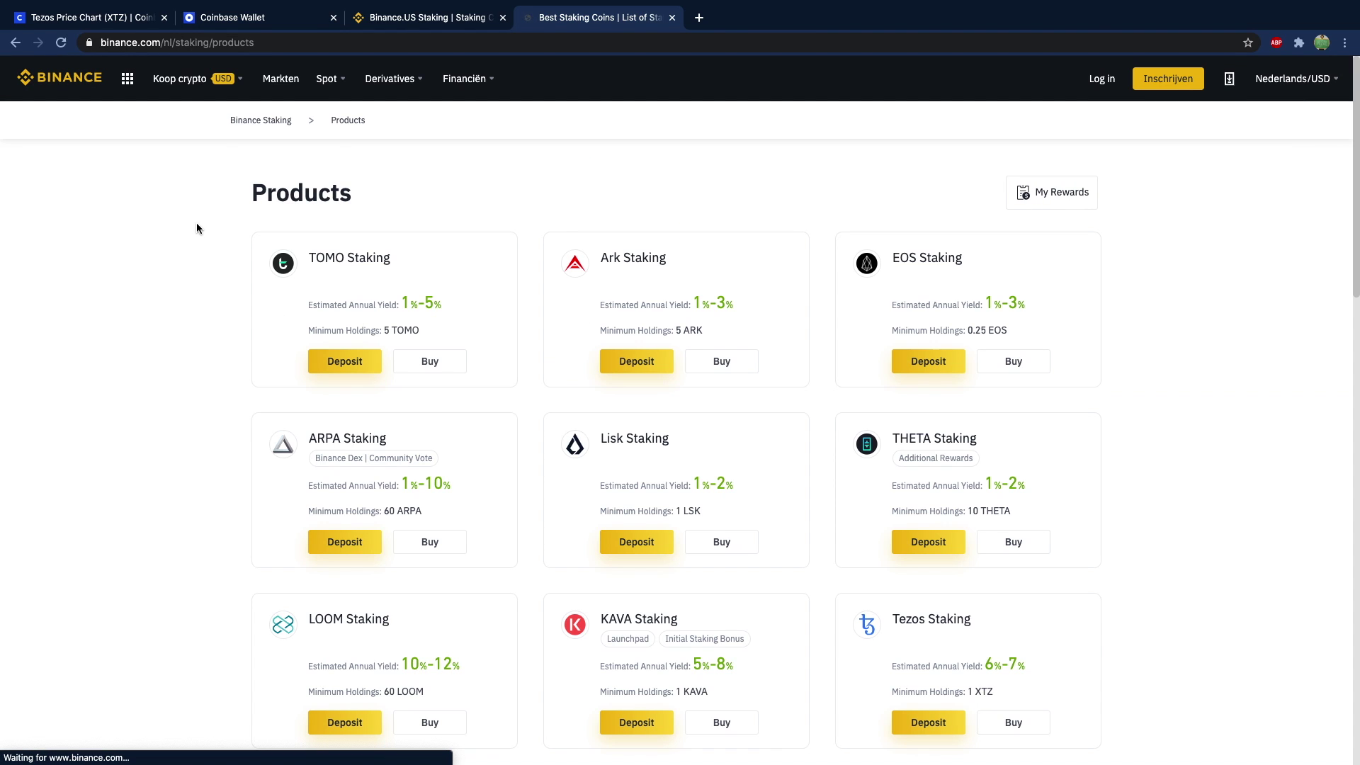
scroll(197, 226, "down", 2)
scroll(197, 226, "down", 8)
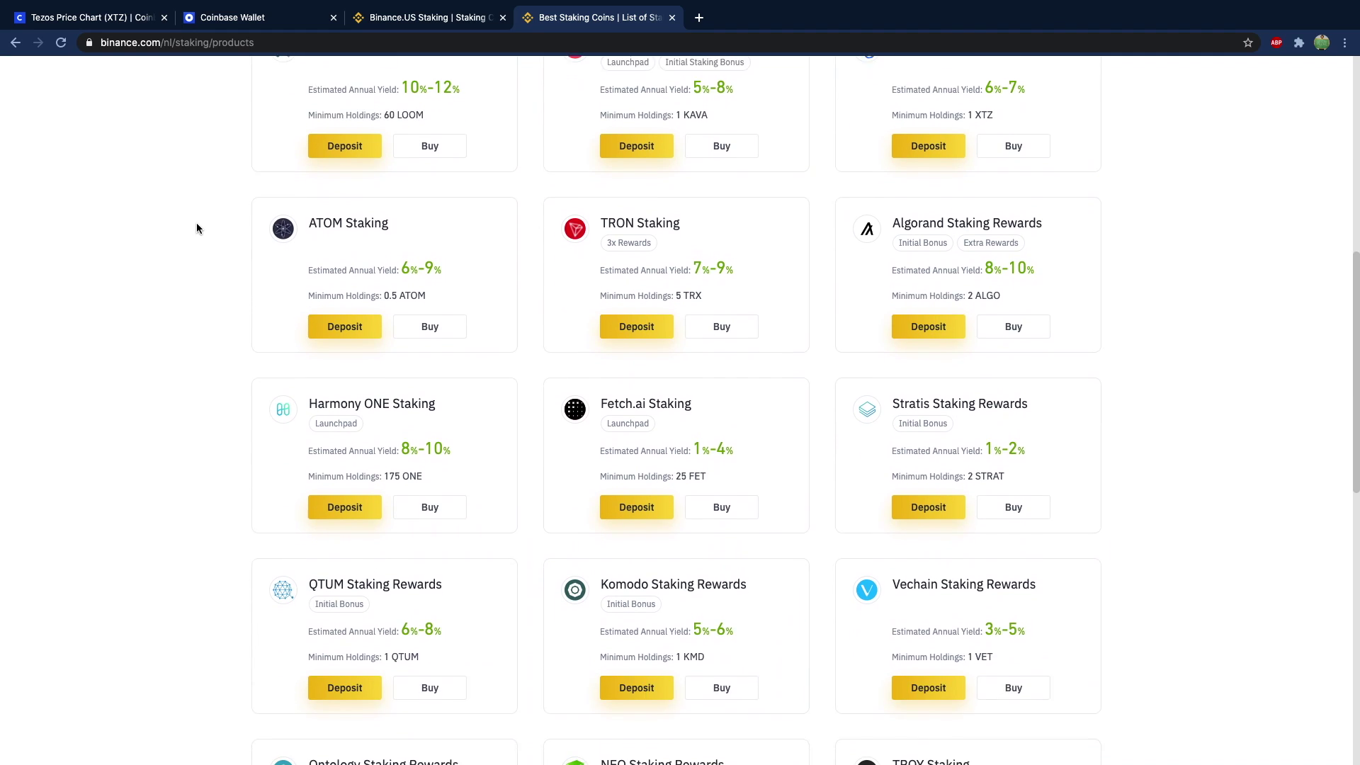
scroll(197, 227, "down", 4)
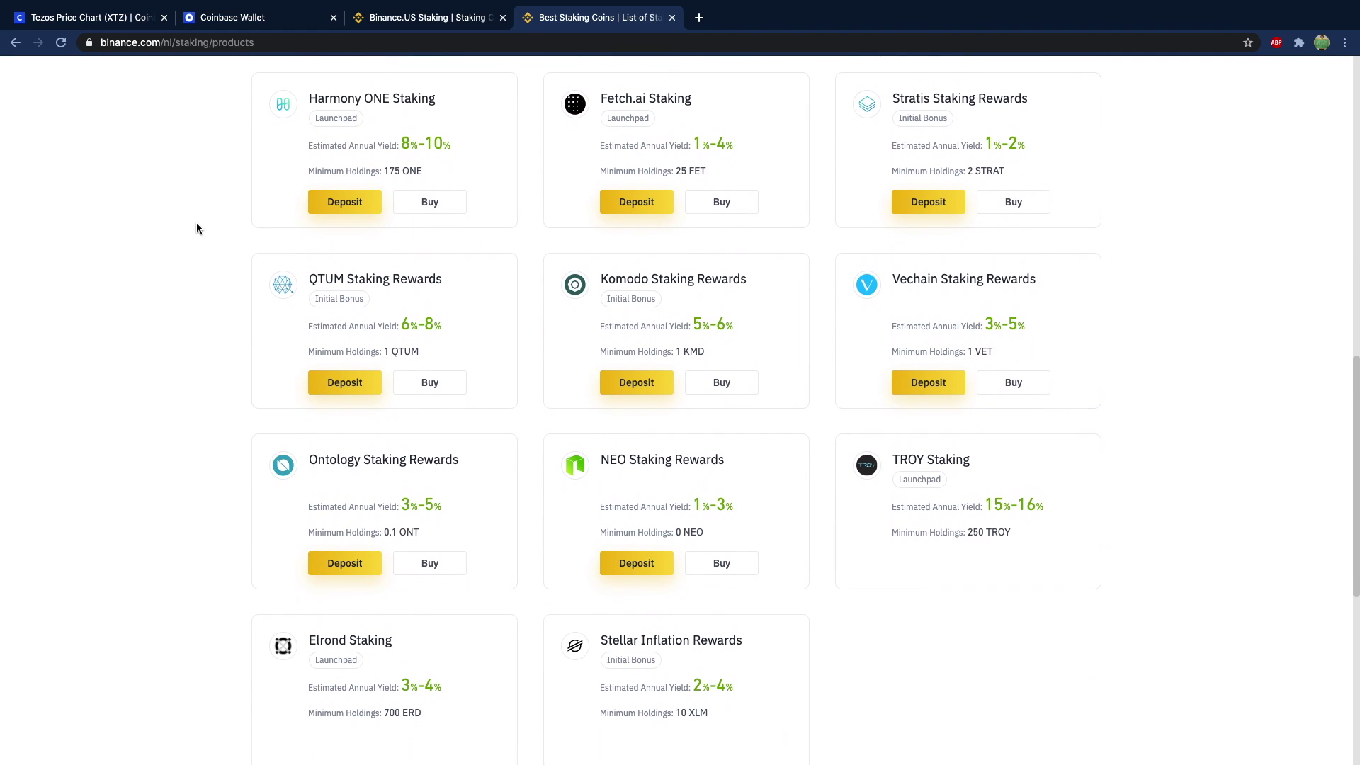
Close the Binance staking products tab and show the Binance.US staking page with XTZ 6%-7%
left_click(92, 18)
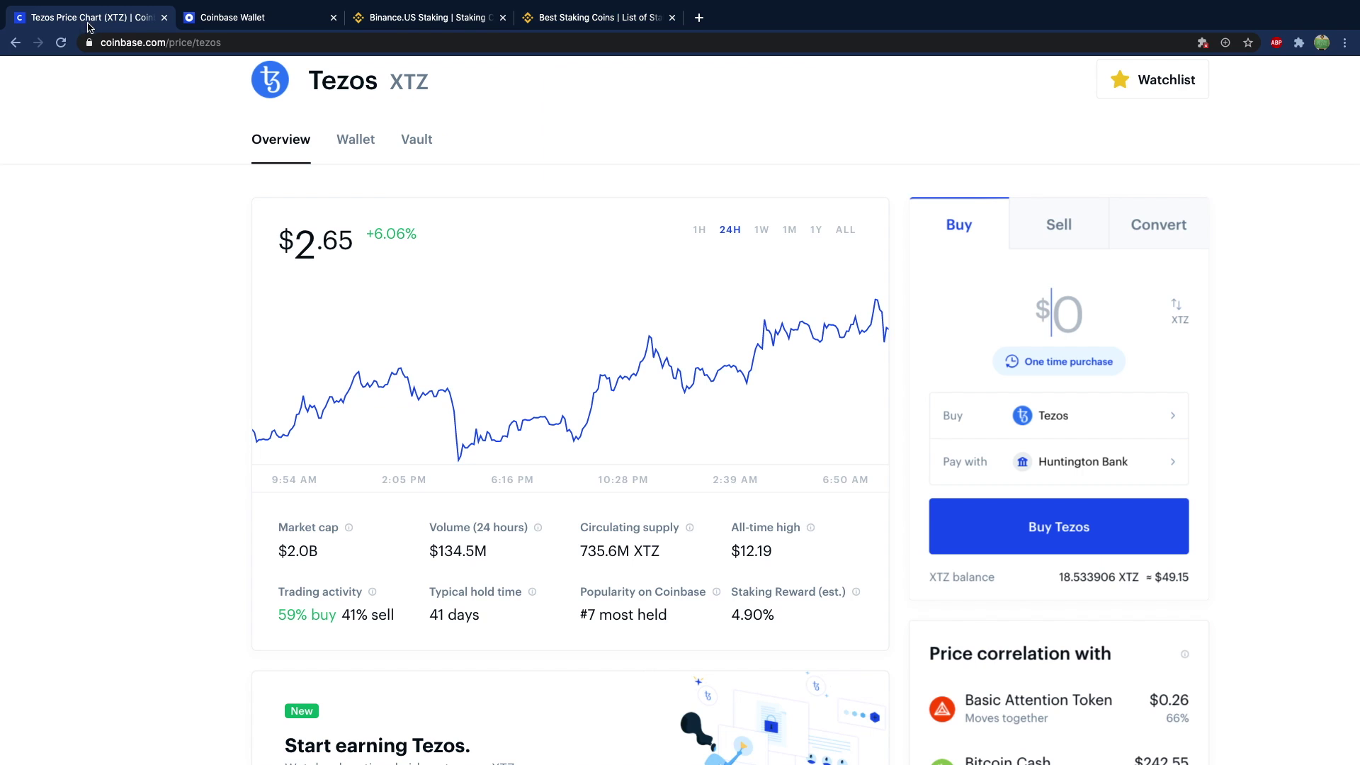
scroll(206, 161, "up", 1)
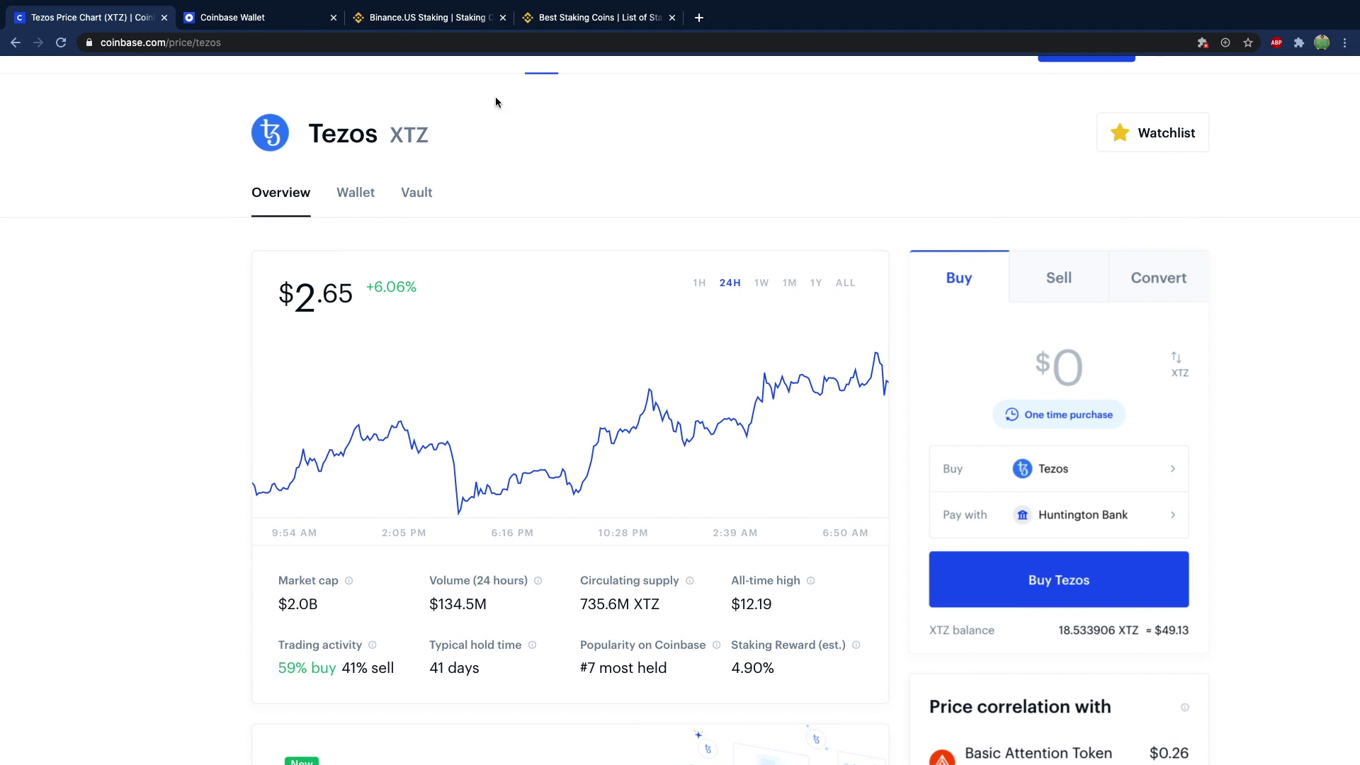
left_click(673, 17)
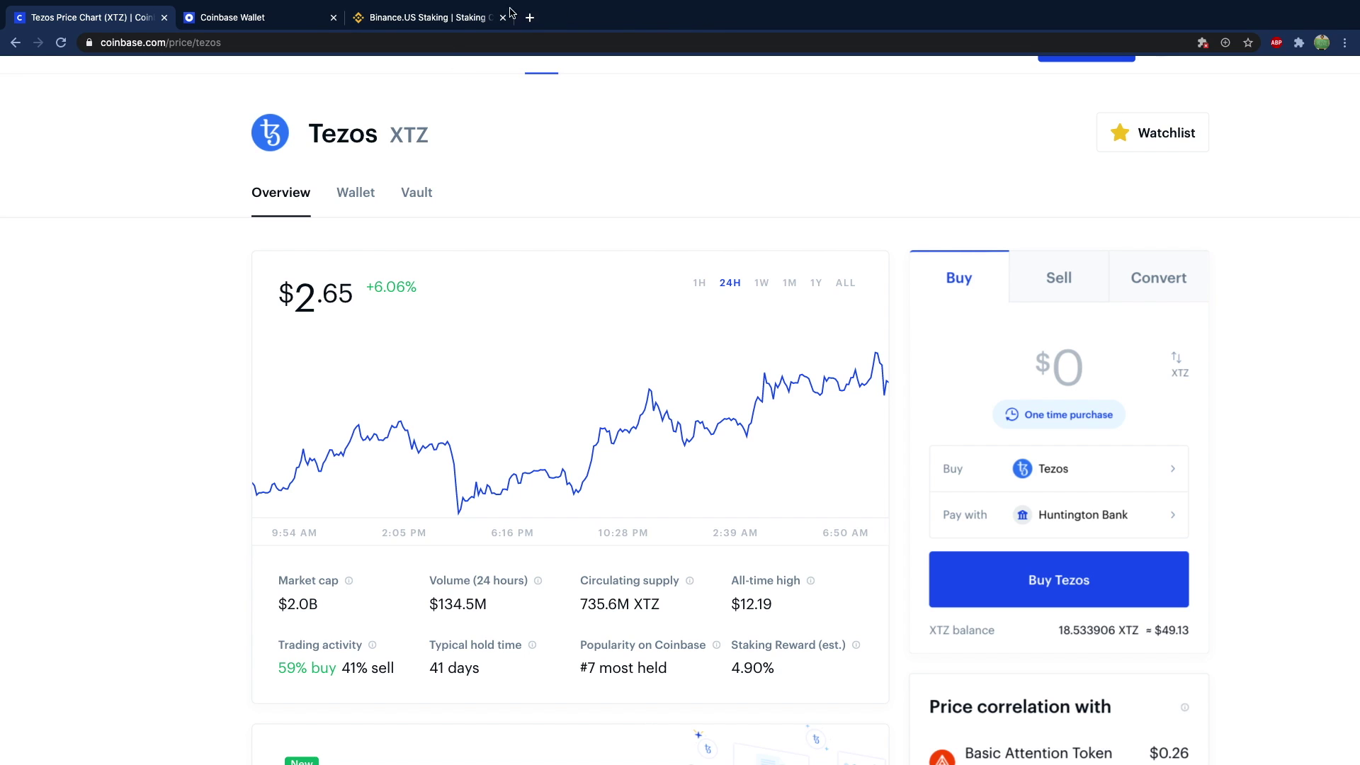
left_click(428, 17)
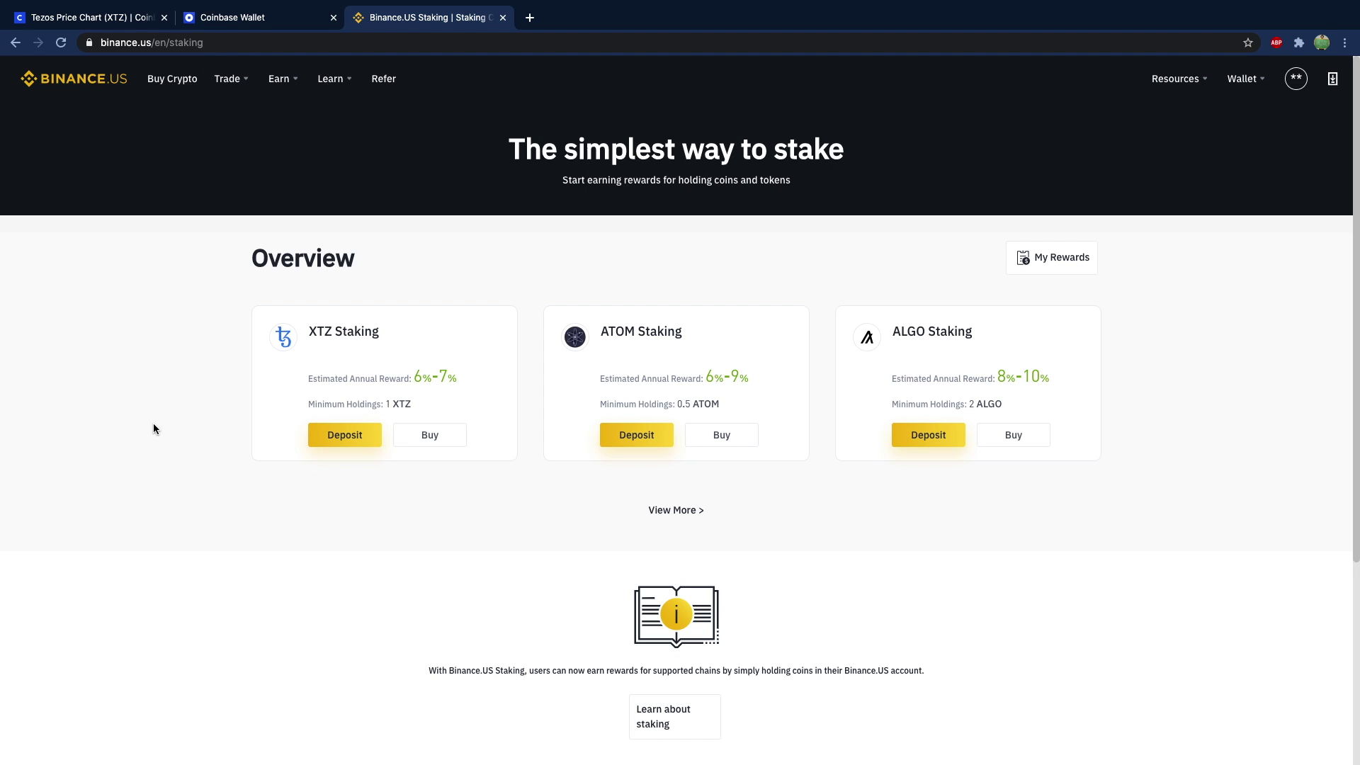
Open the XTZ/BTC pair from the BTC markets on Binance.US's Basic trading page
mouse_move(234, 81)
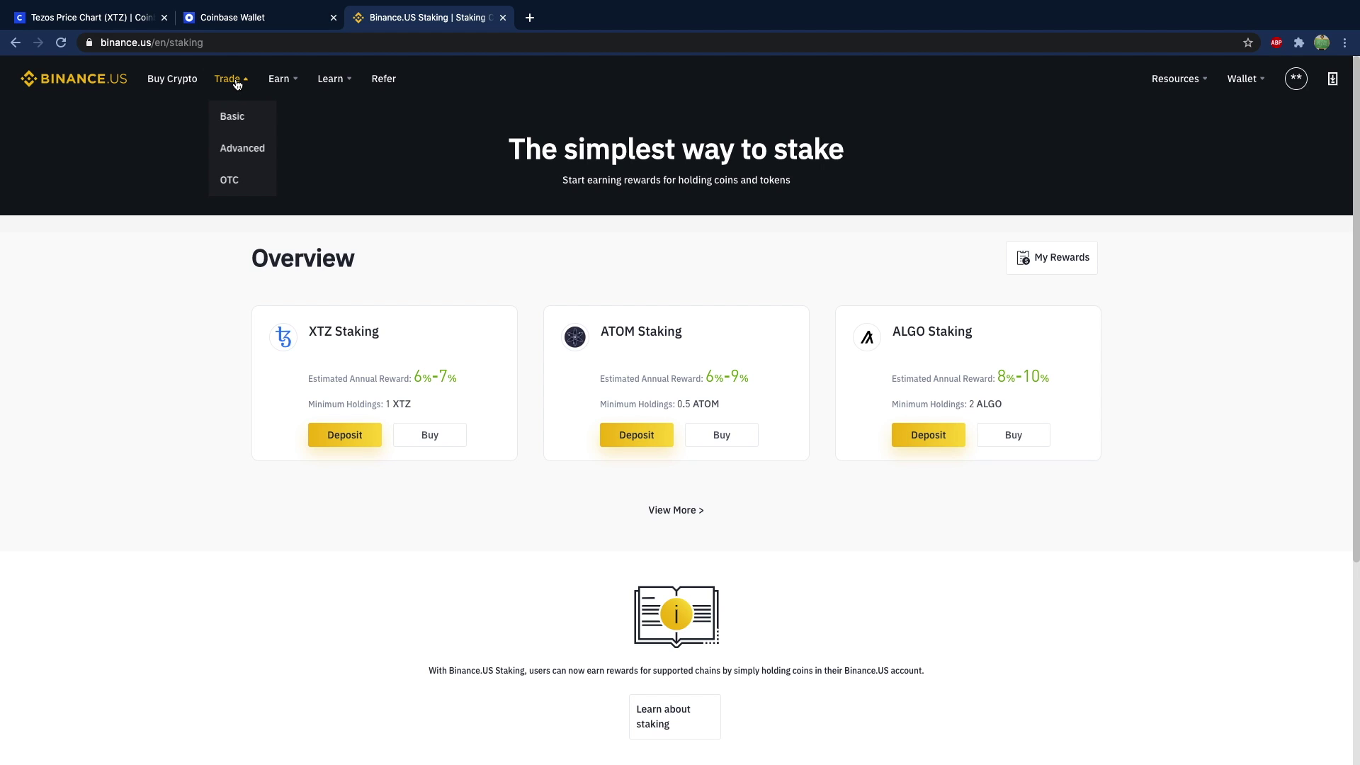
left_click(231, 116)
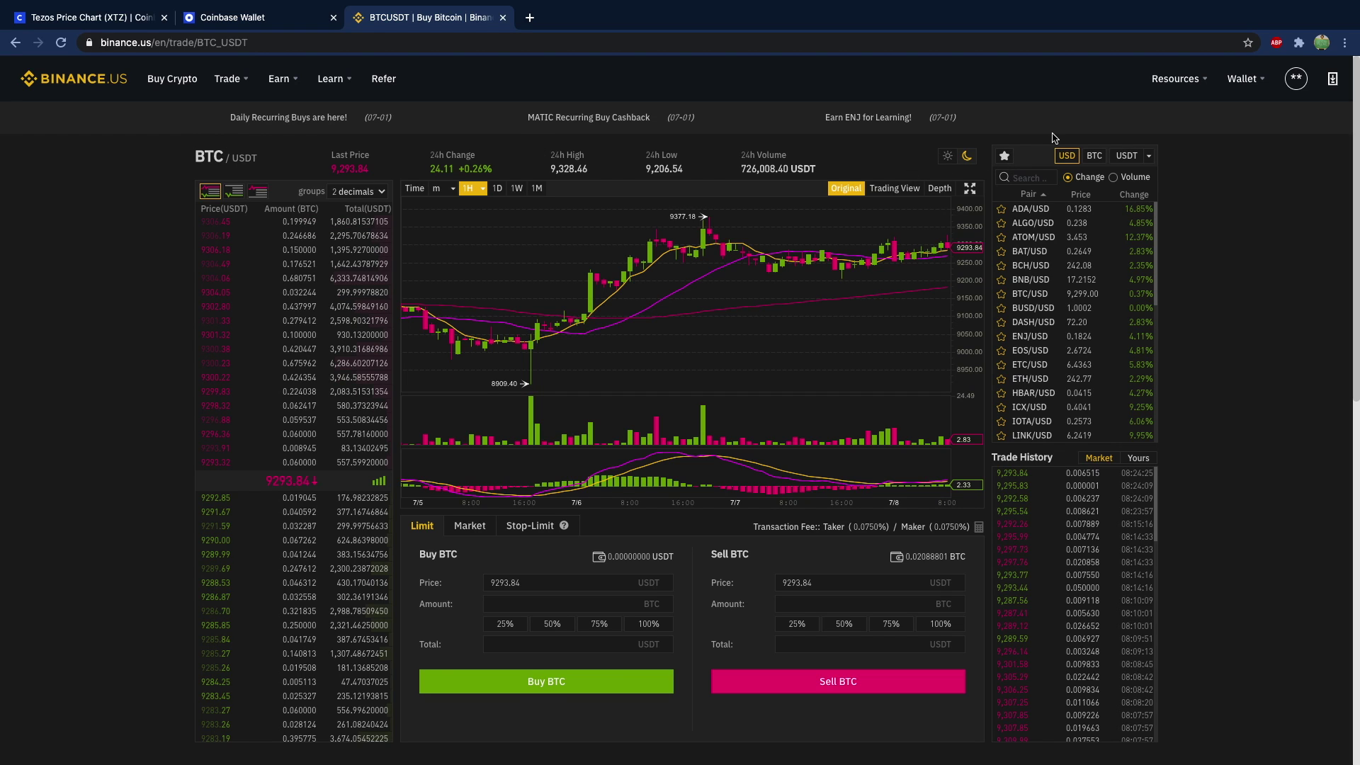
left_click(1094, 155)
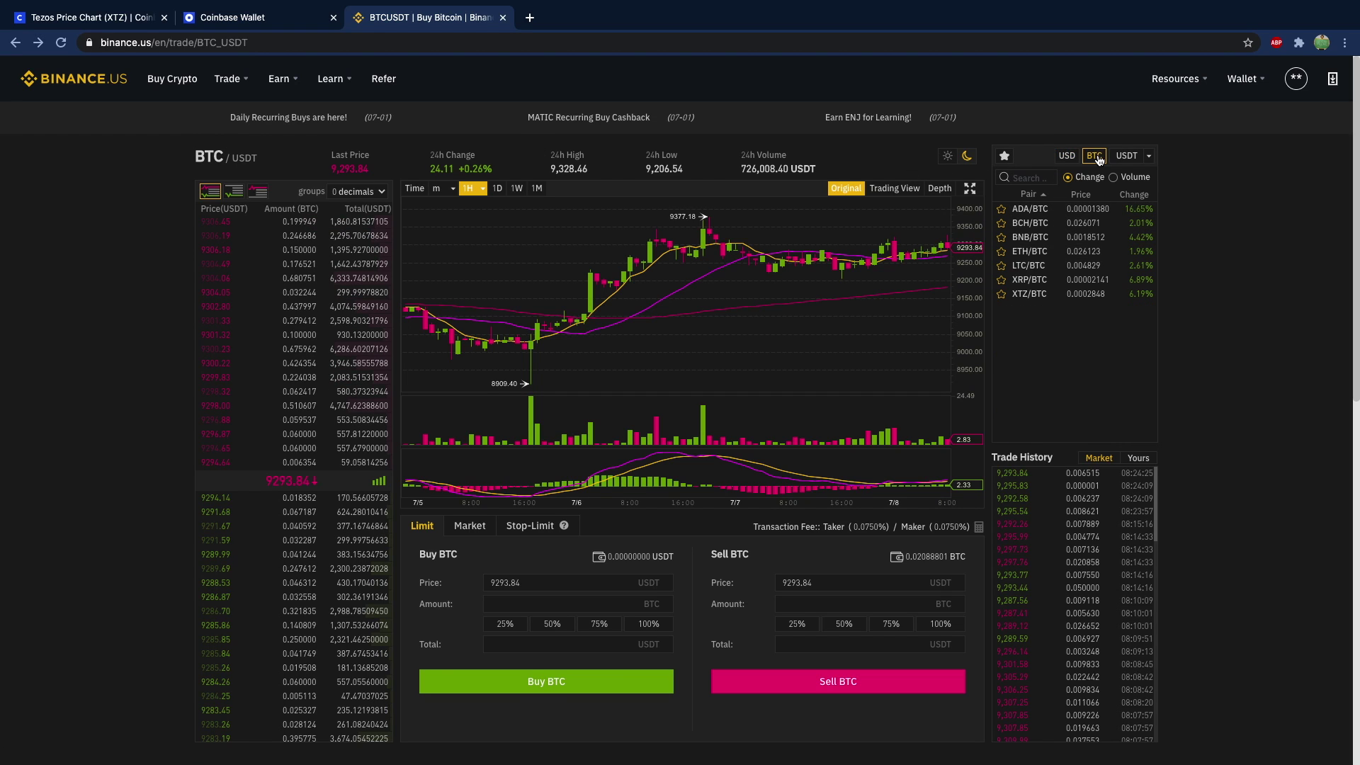
left_click(1040, 302)
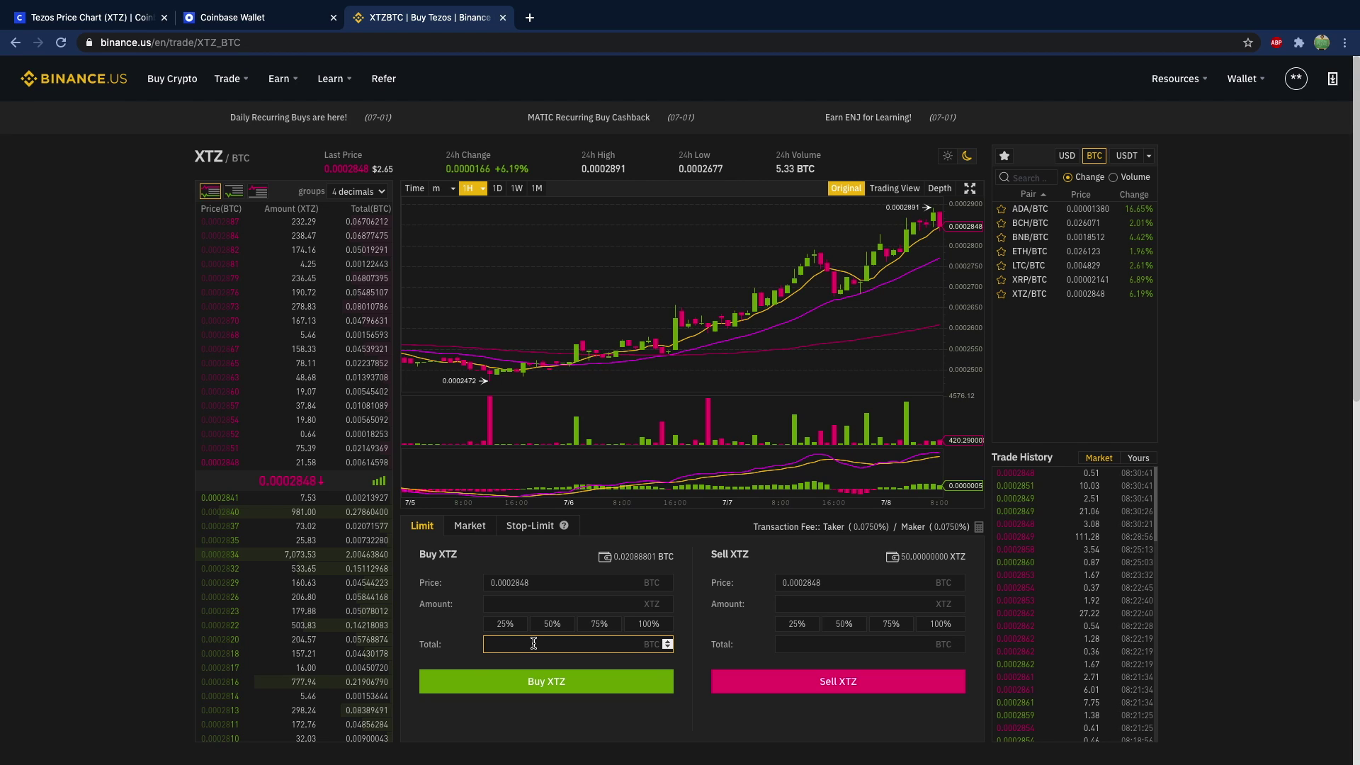
Move between the Total and Amount fields of the Buy XTZ form
left_click(533, 643)
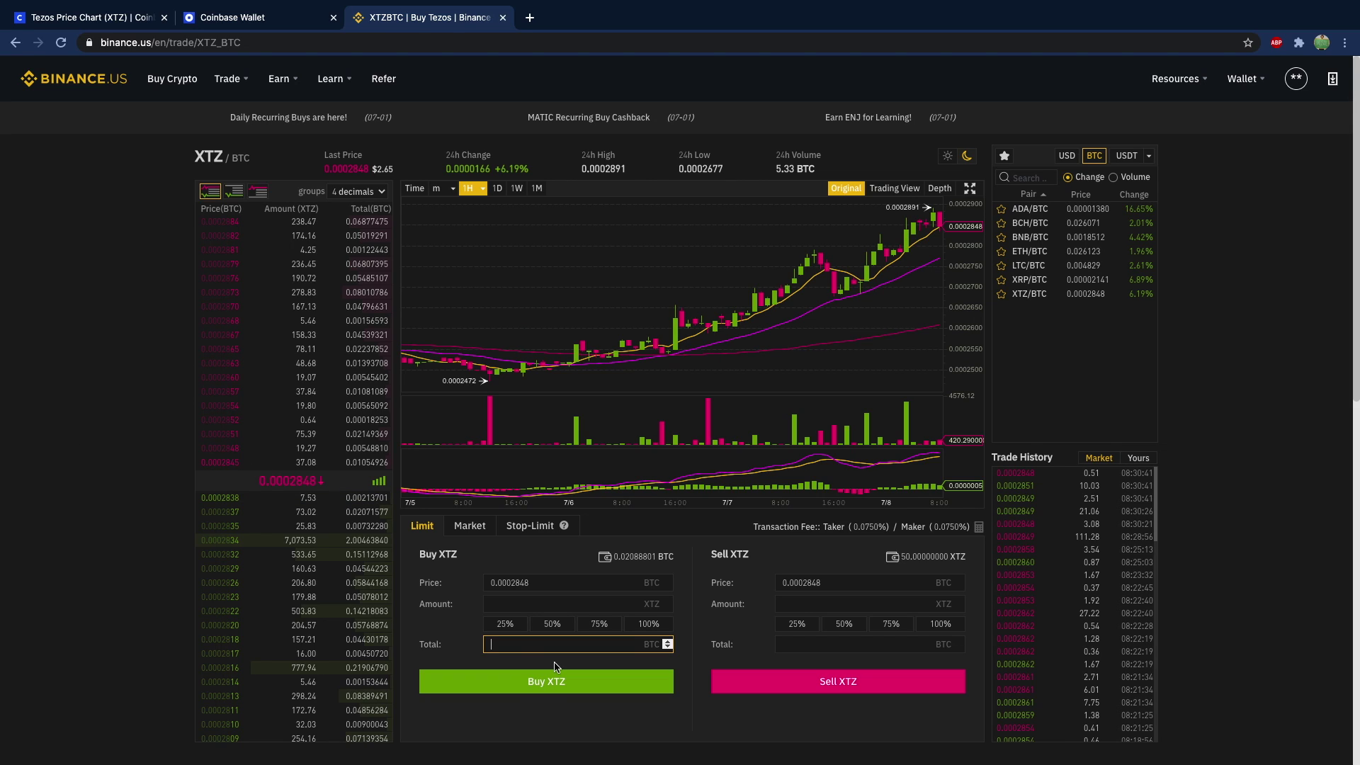
left_click(613, 604)
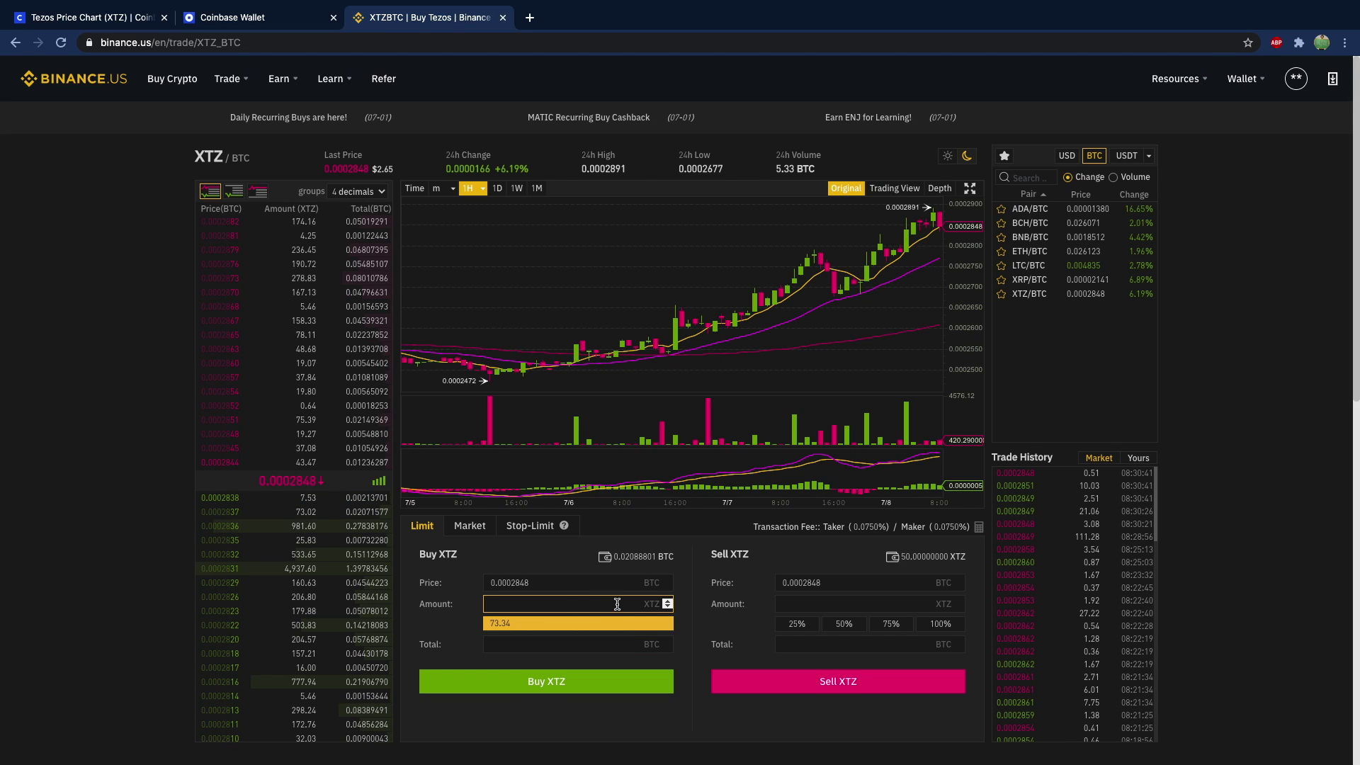
left_click(595, 643)
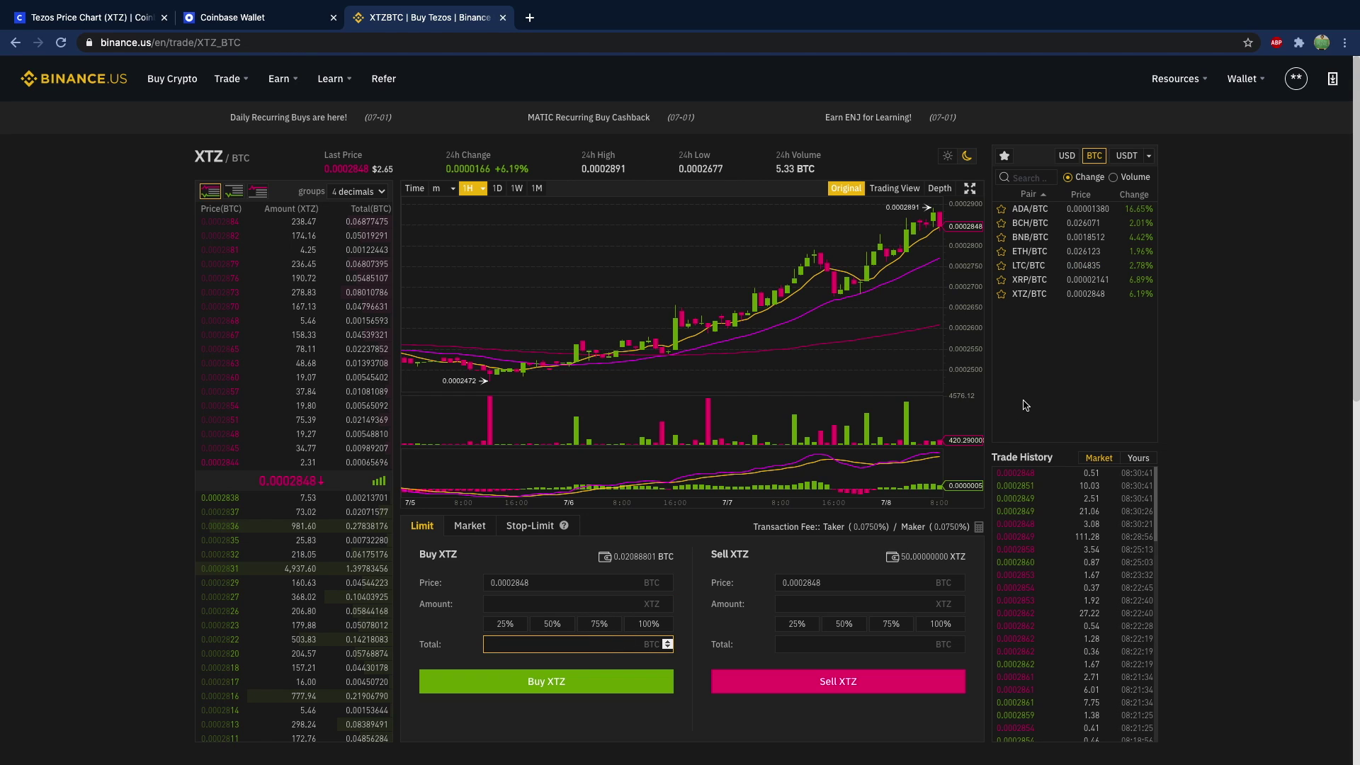
Set up a one-time Binance.US buy of XTZ for 20 USD (about 7.54 XTZ), paid by ACH bank transfer
left_click(165, 84)
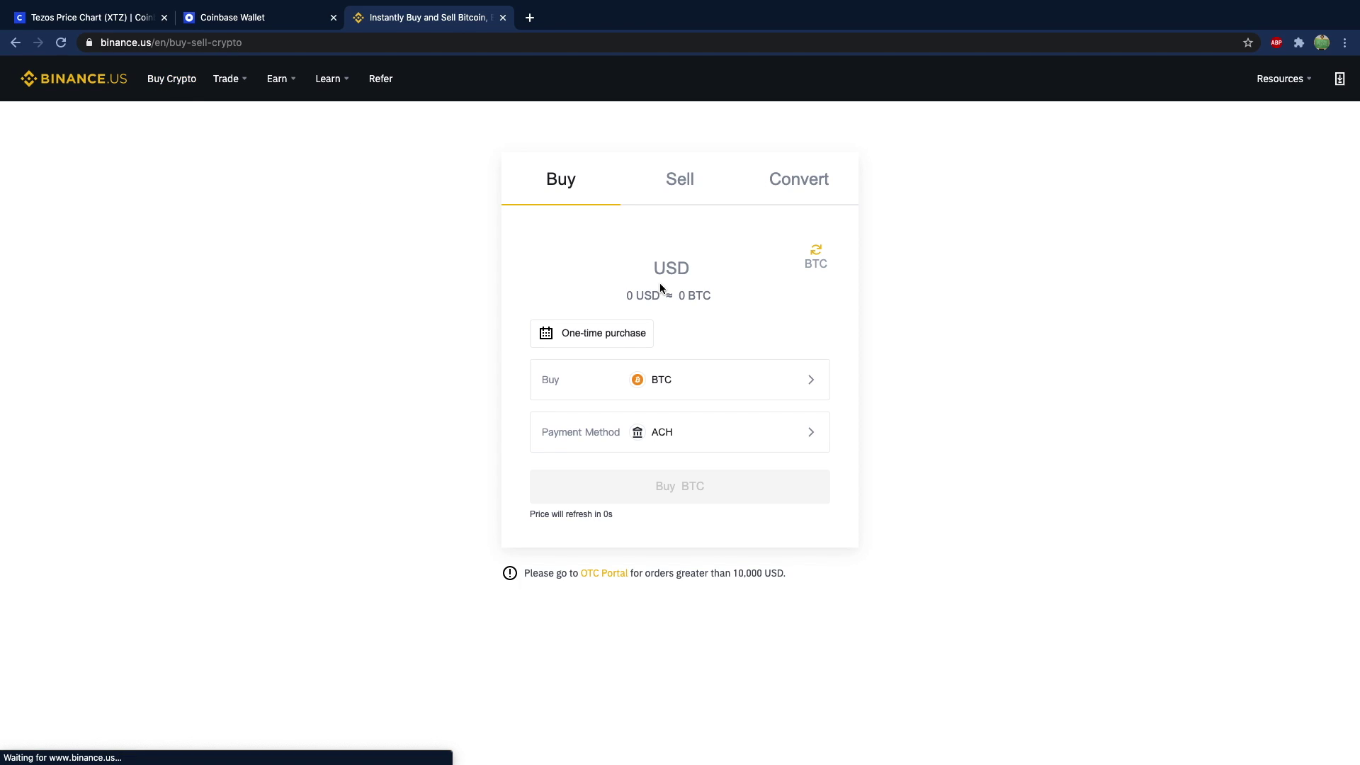
left_click(677, 383)
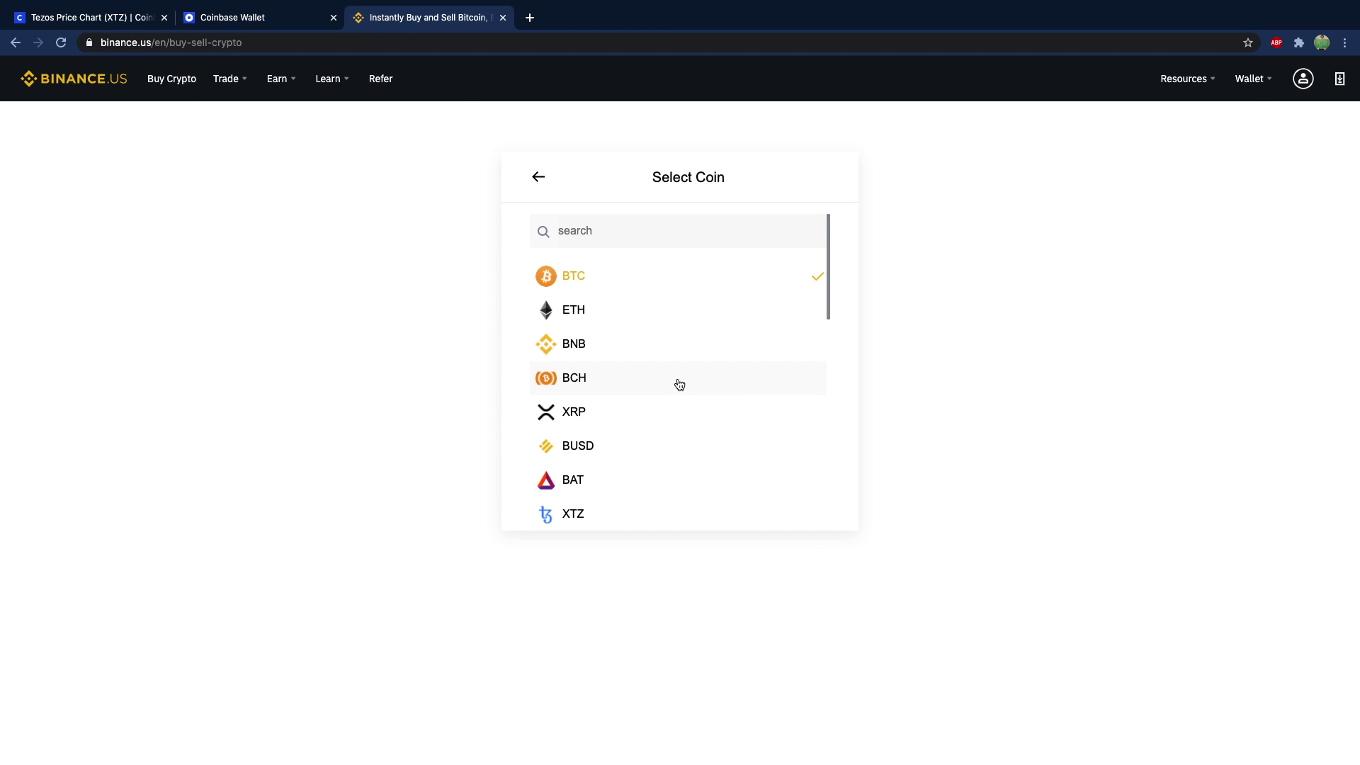
left_click(641, 515)
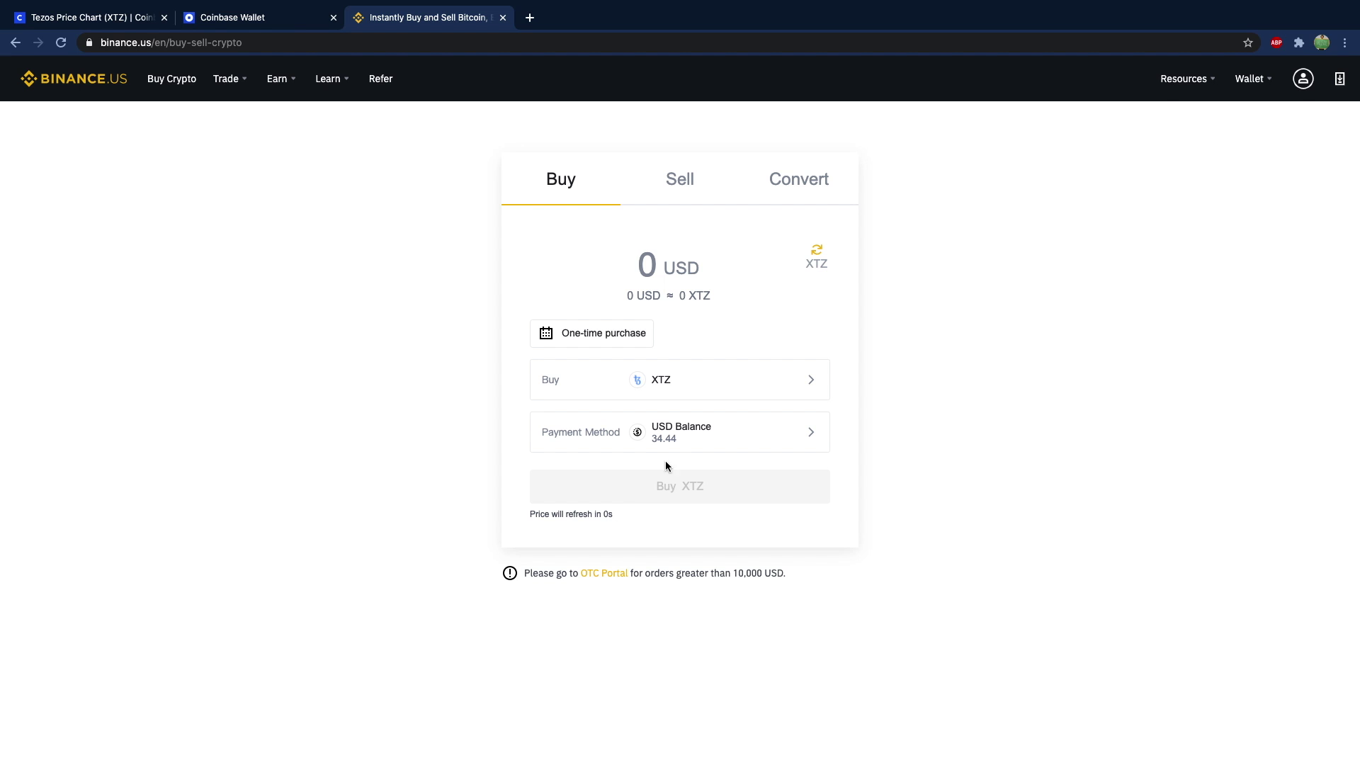
left_click(703, 435)
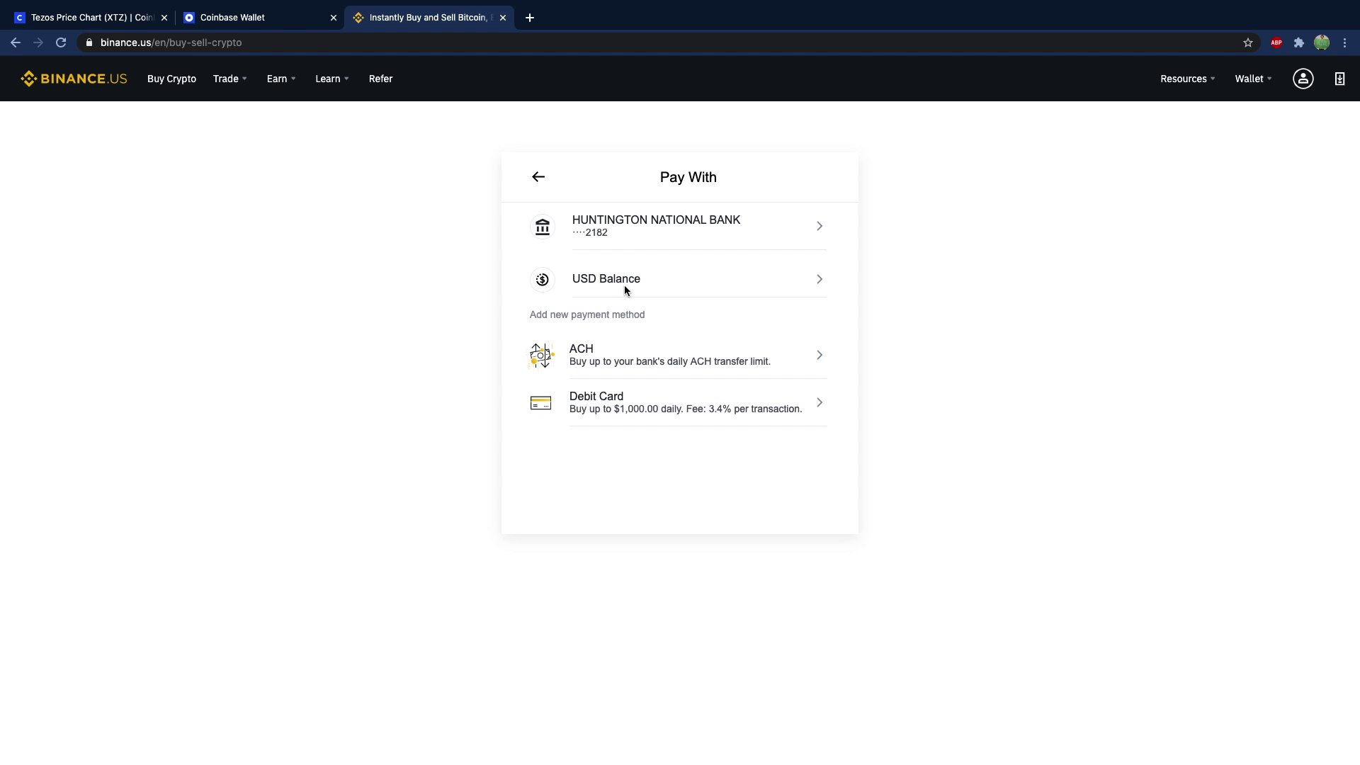
left_click(656, 212)
left_click(685, 259)
type("10")
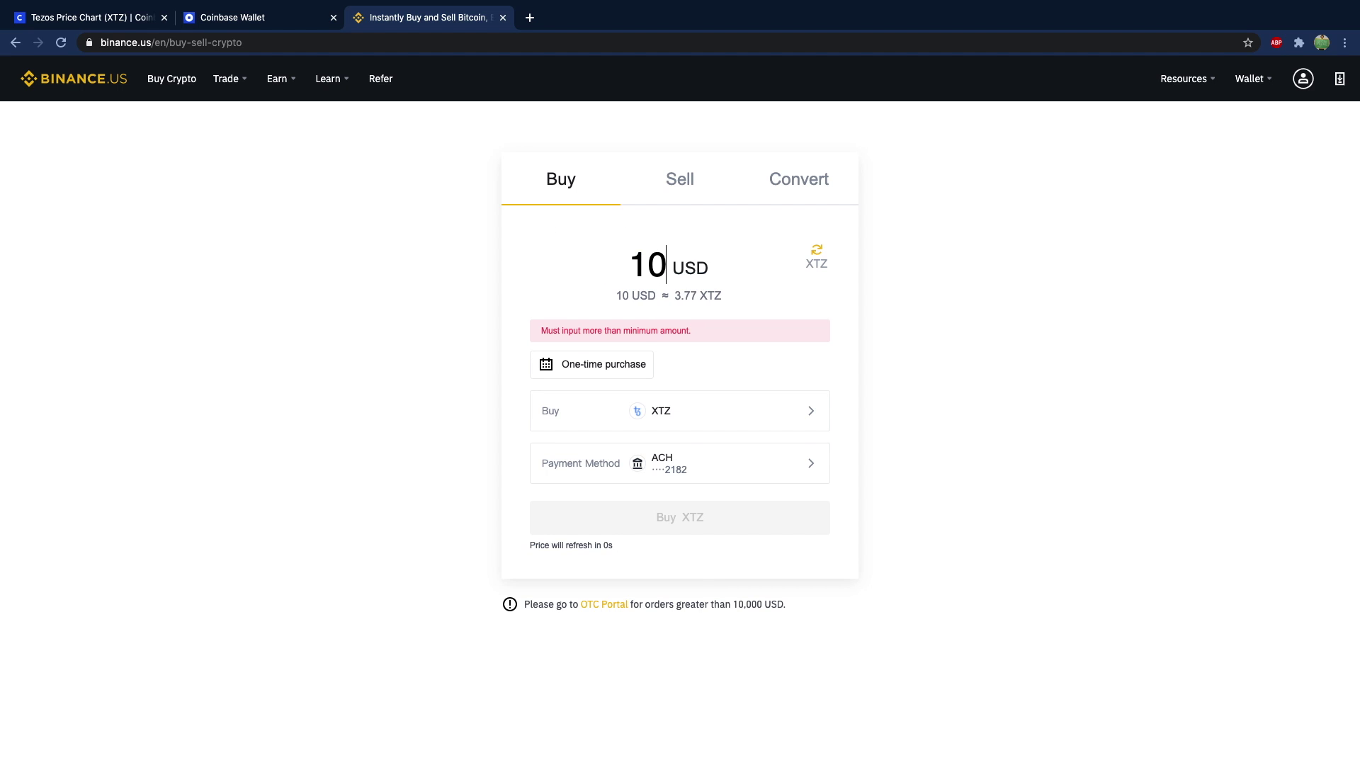
key("BackSpace")
key("BackSpace")
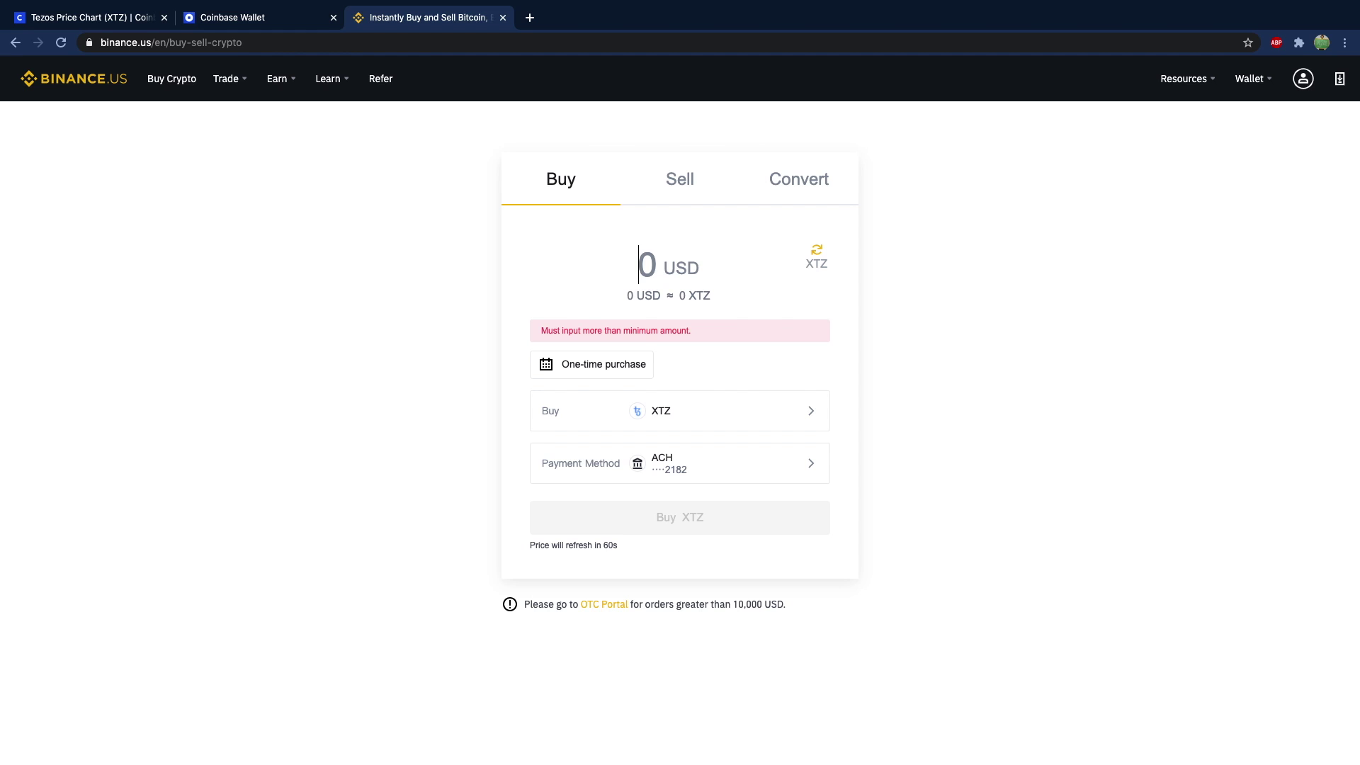
type("20")
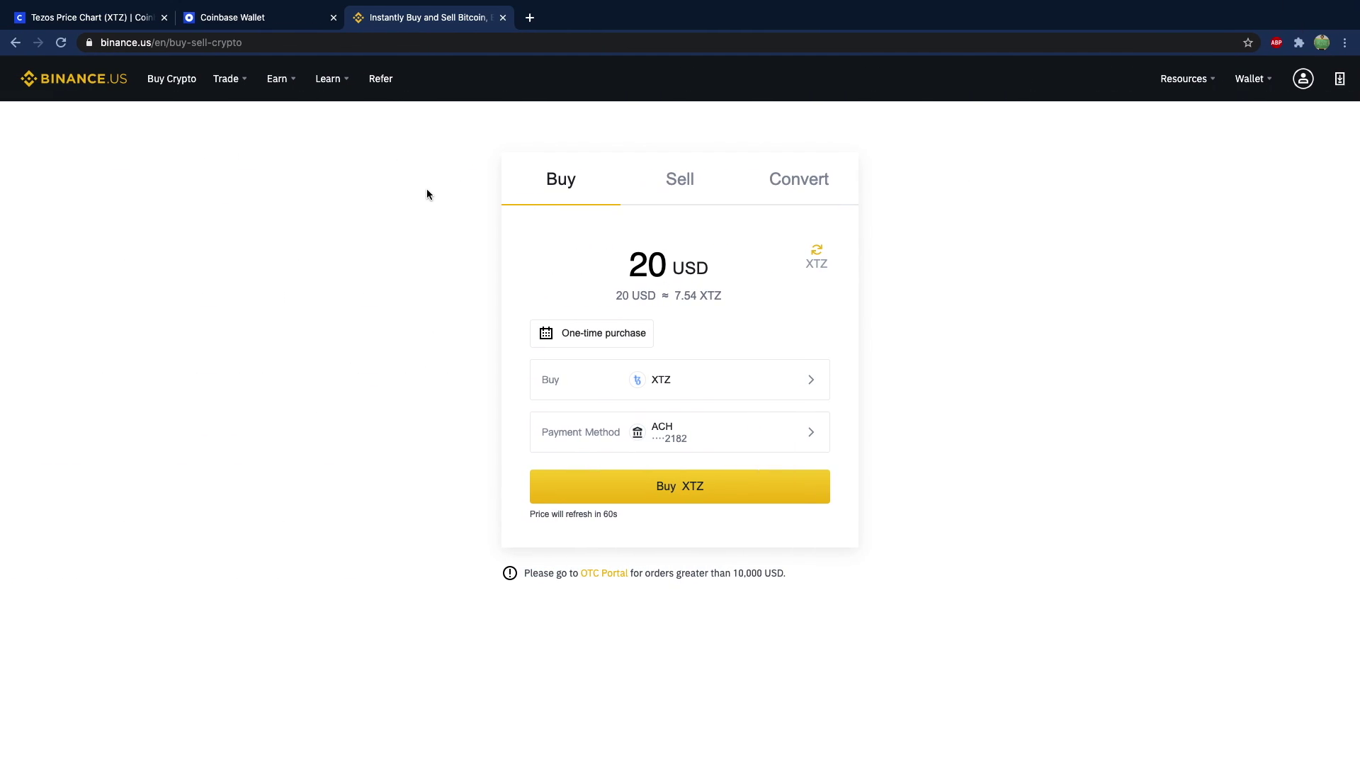
Back in Coinbase, open the Tezos wallet's Receive tab from Portfolio and acknowledge the cryptocurrency warning
left_click(108, 18)
scroll(506, 148, "up", 1)
left_click(478, 86)
scroll(464, 306, "down", 5)
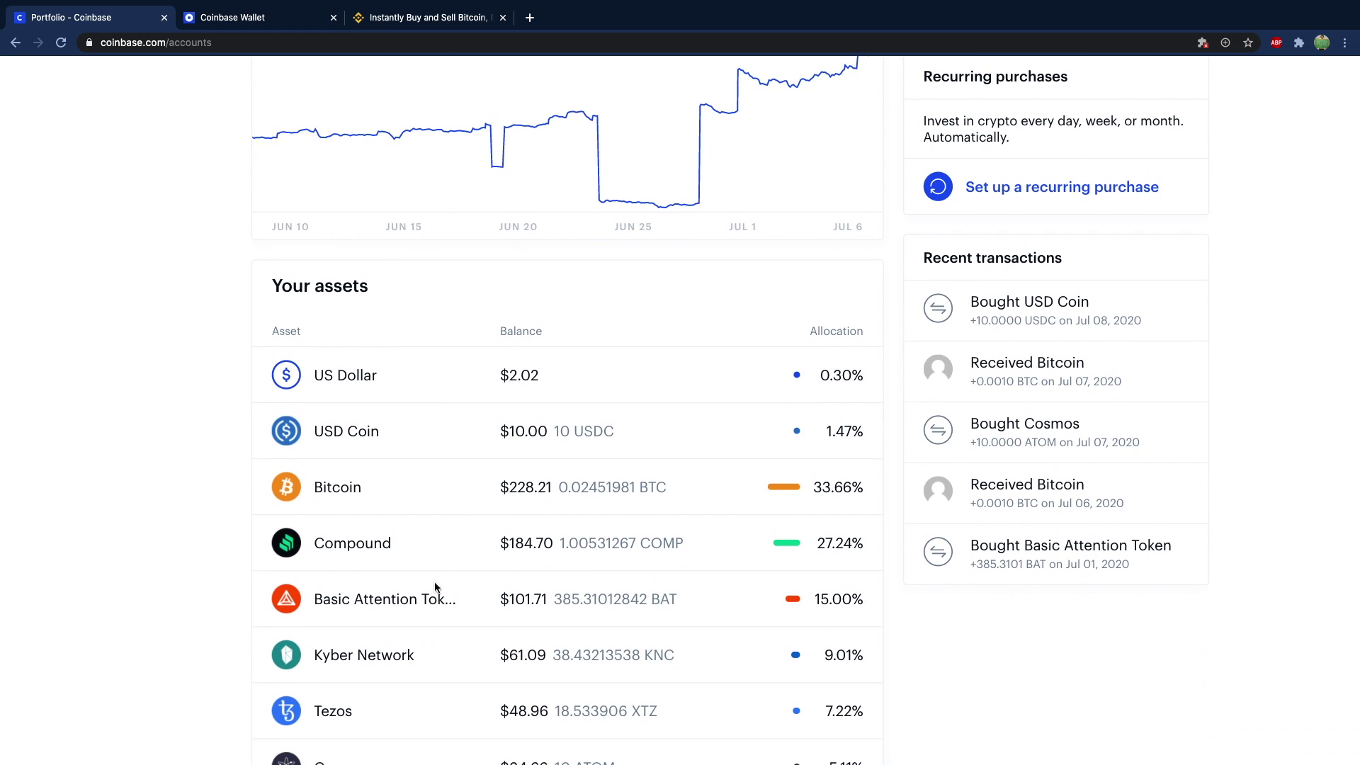
left_click(399, 713)
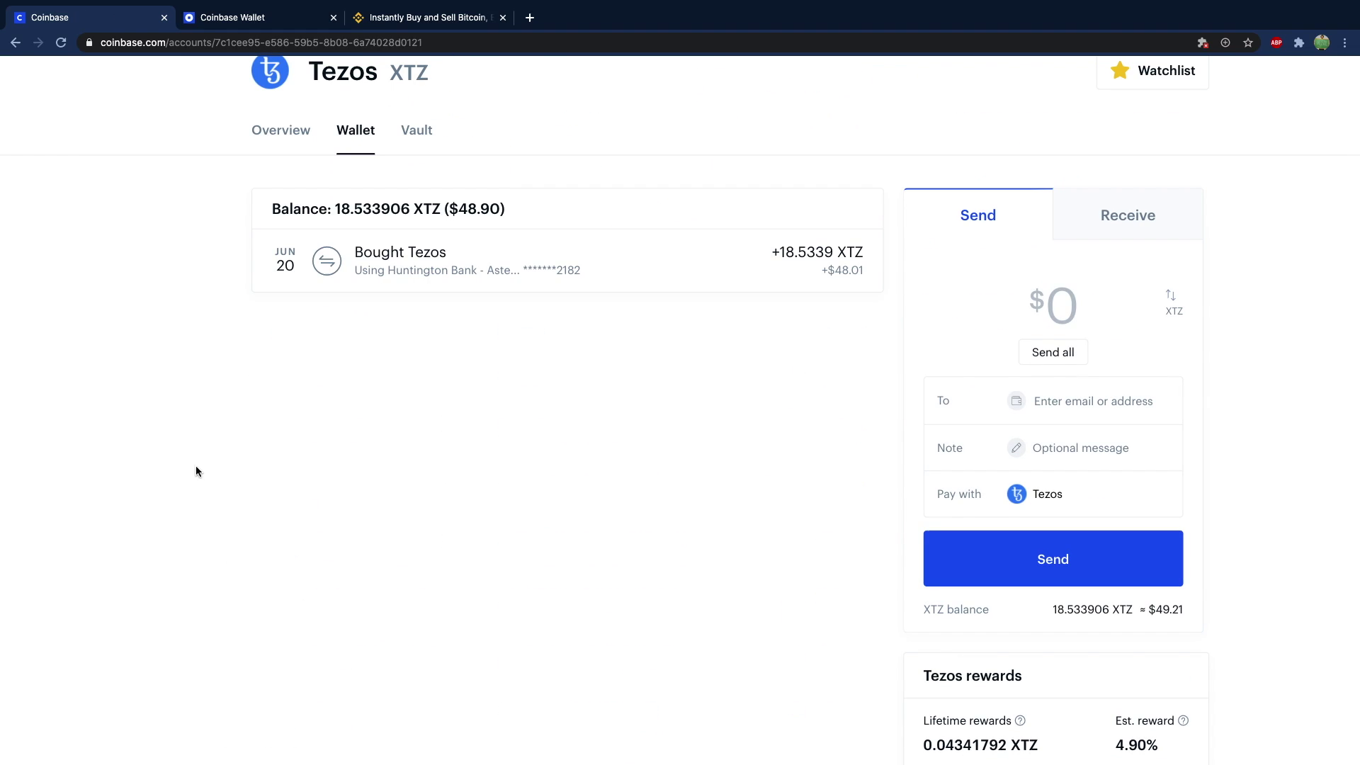
left_click(1148, 215)
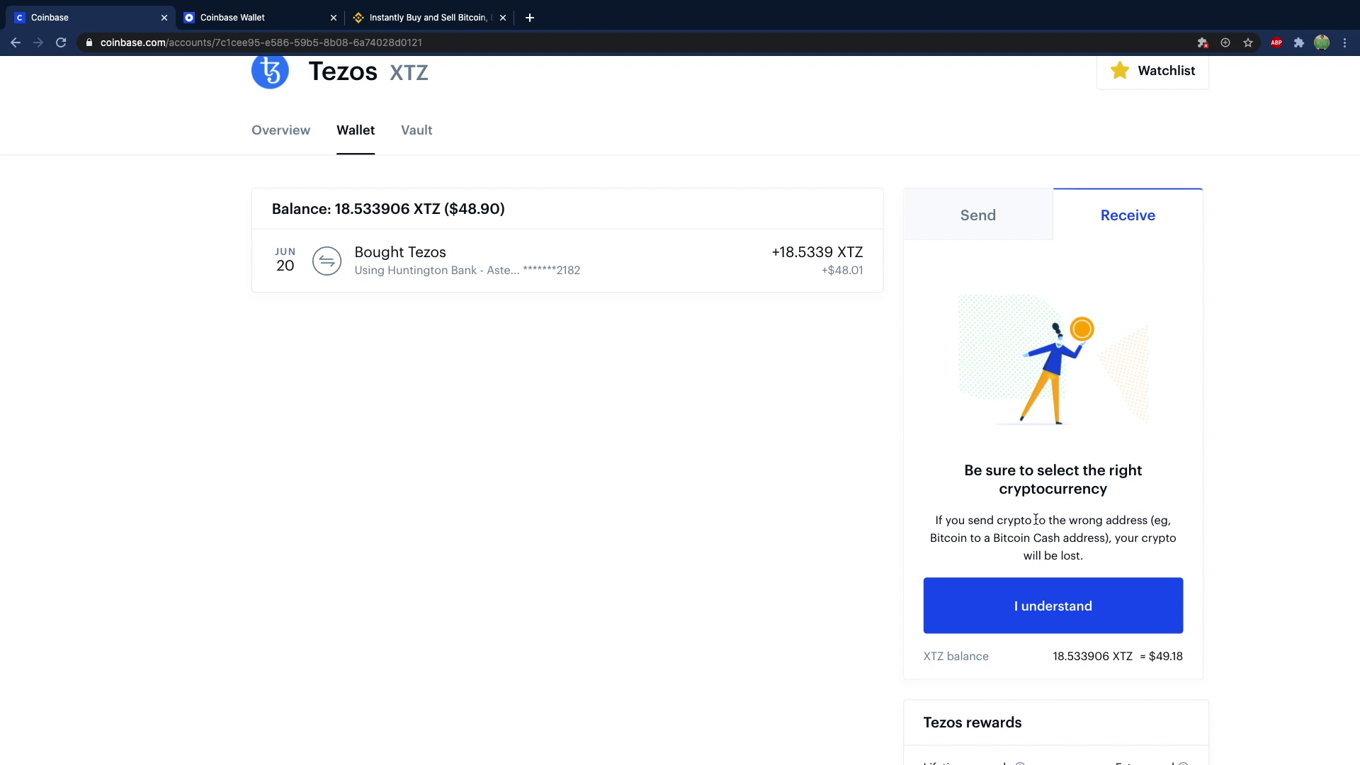
left_click(1093, 606)
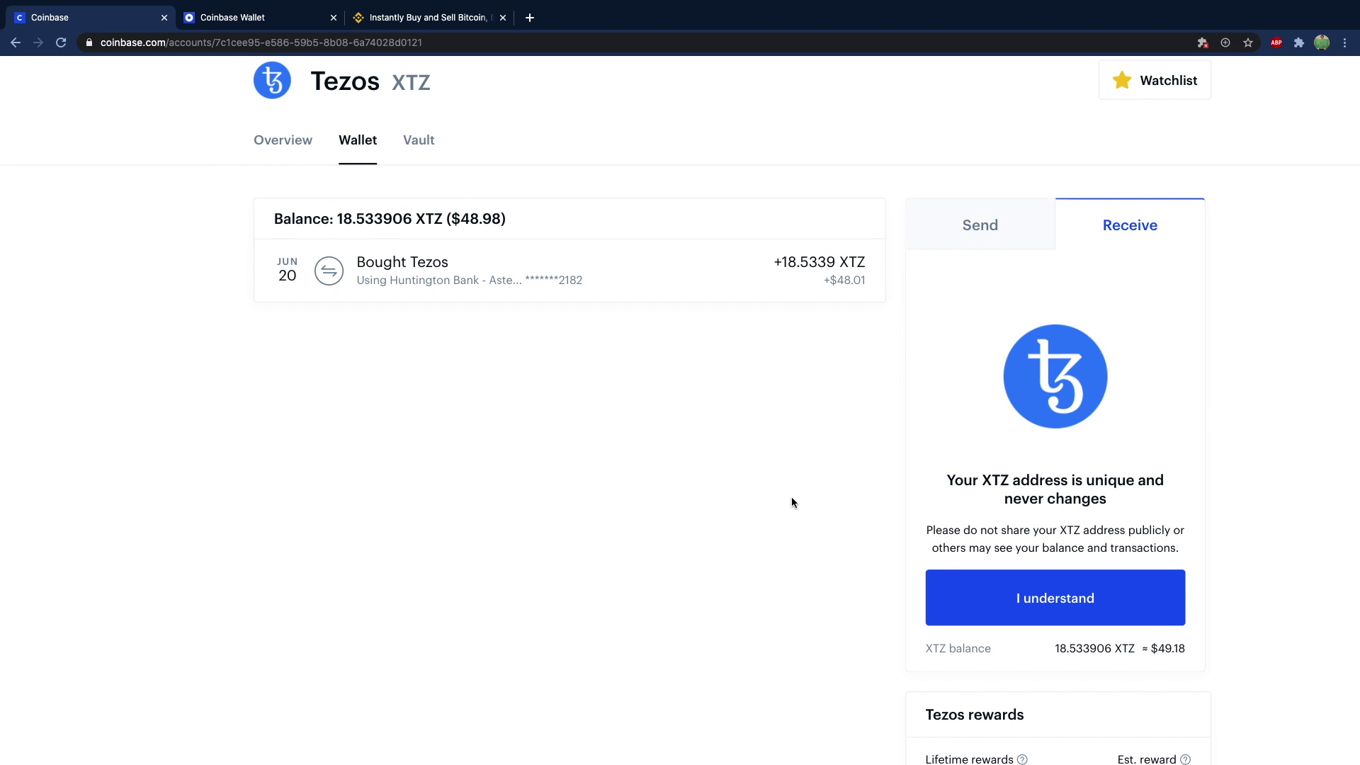
Scroll up to view the Tezos receive panel's notice about keeping the XTZ address private
scroll(1292, 359, "up", 1)
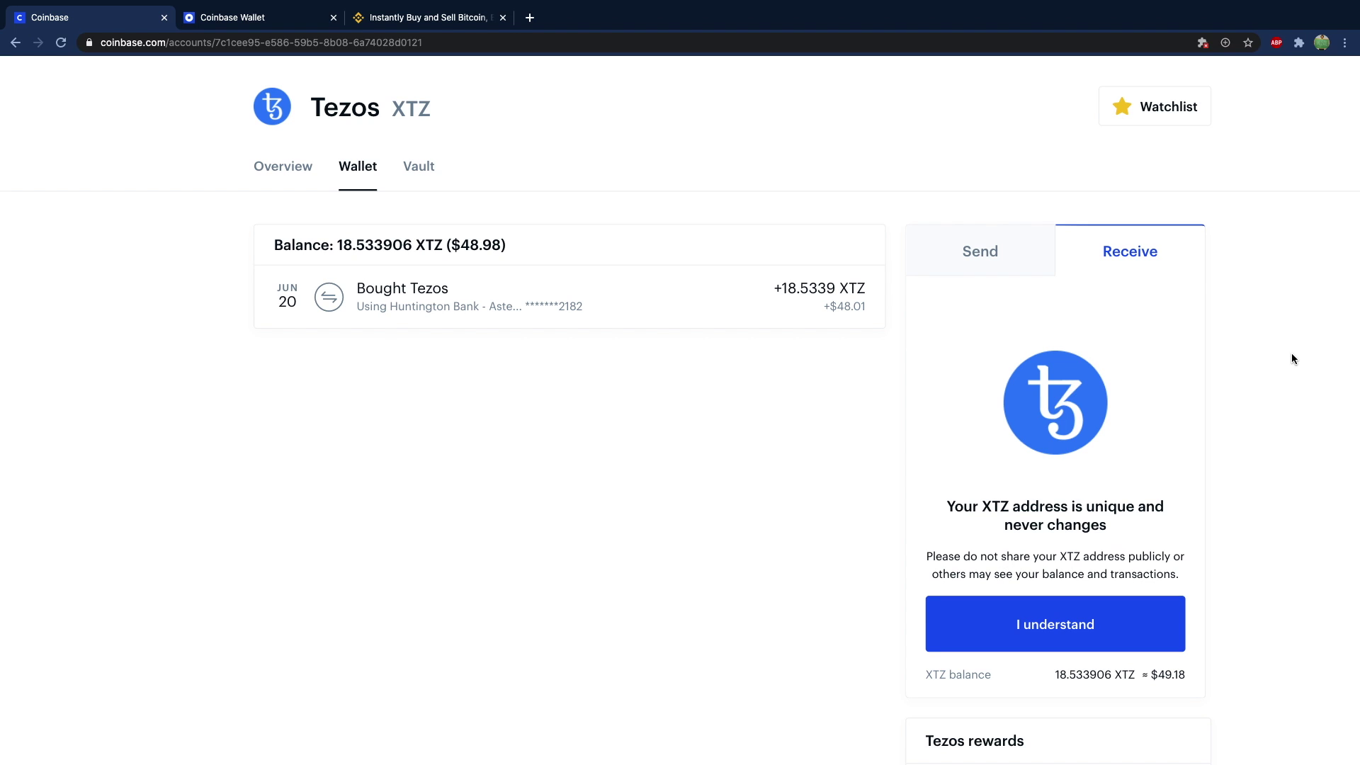